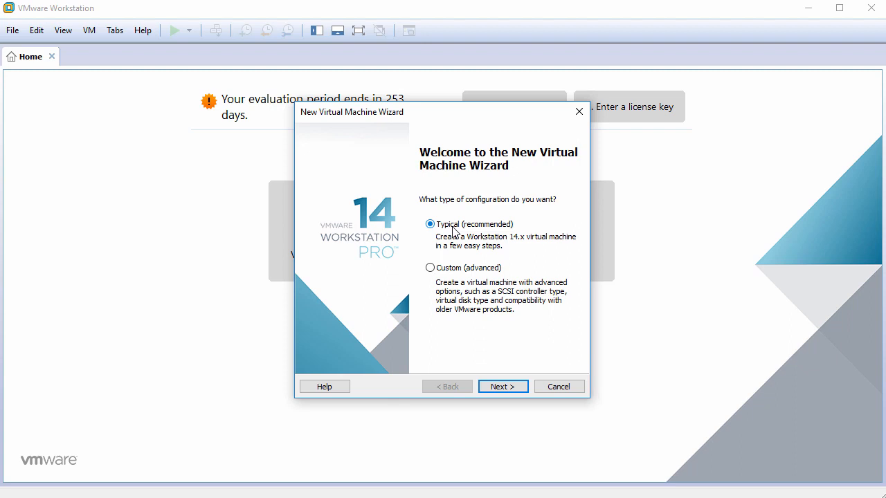
- Choose the Typical configuration and install the operating system later
left_click(496, 387)
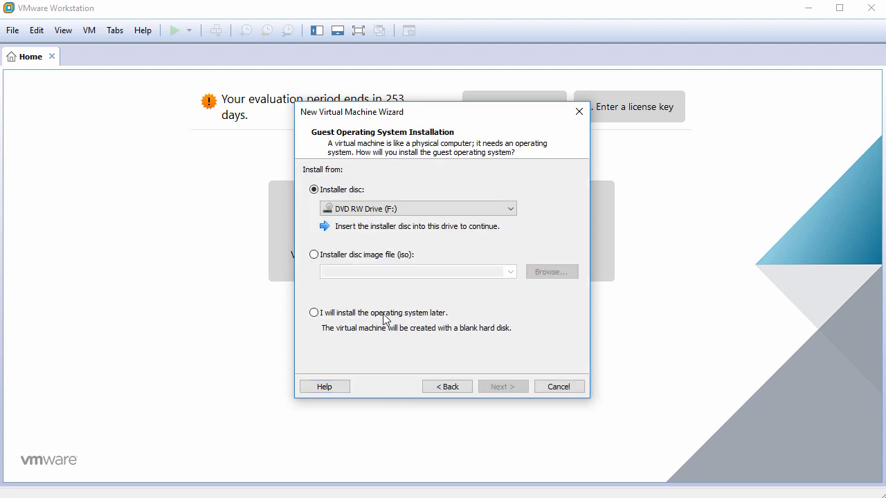
left_click(385, 315)
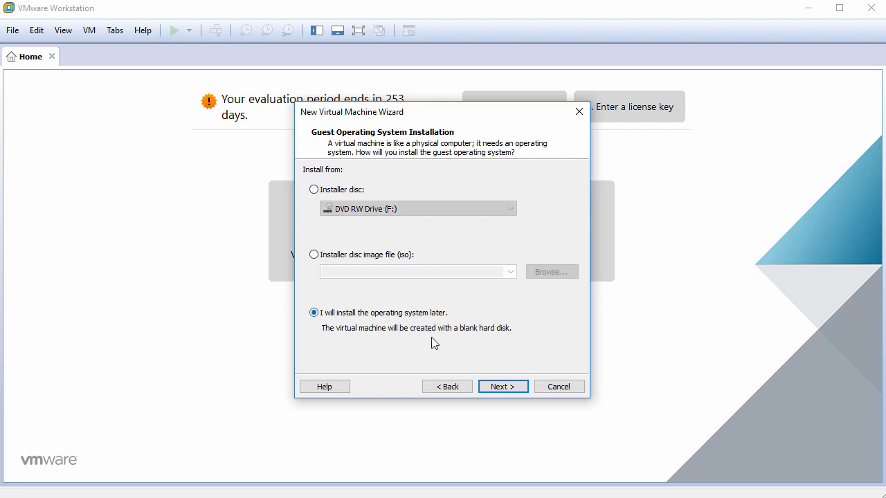
left_click(503, 387)
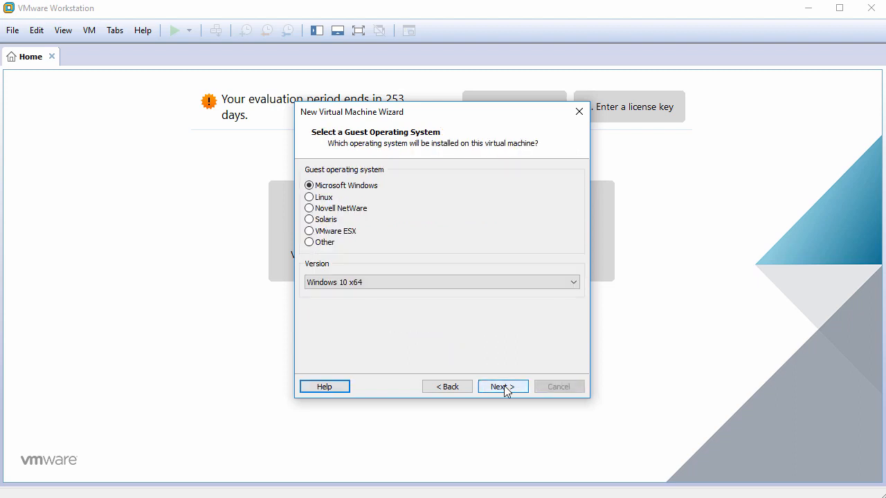
- Set the guest OS to Linux, version Red Hat Enterprise Linux 7 64-bit
left_click(324, 200)
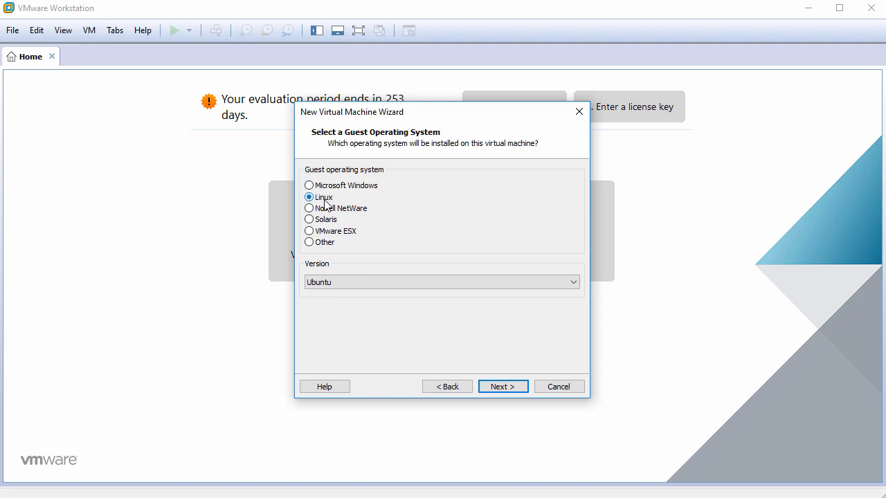
left_click(422, 282)
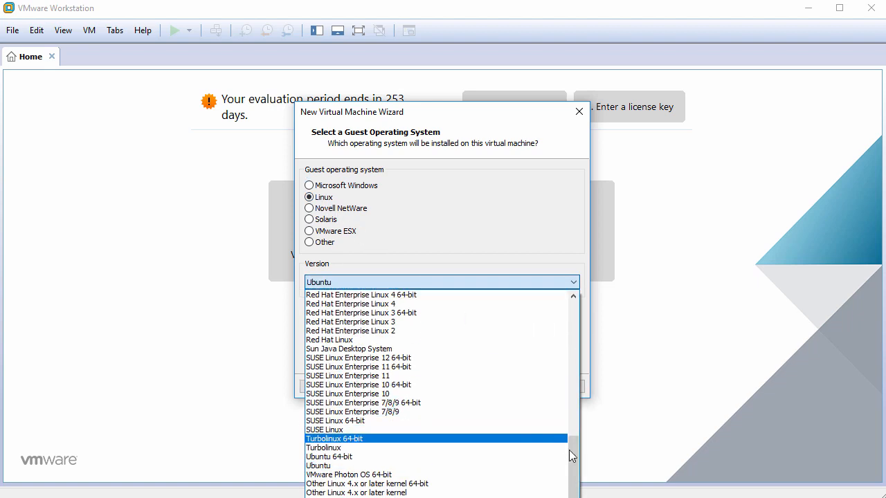
left_click_drag(574, 448, 570, 409)
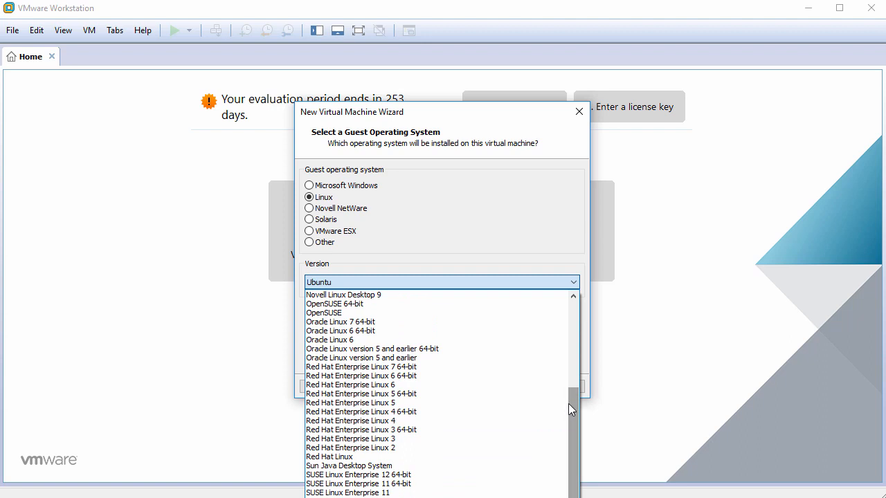
left_click(473, 367)
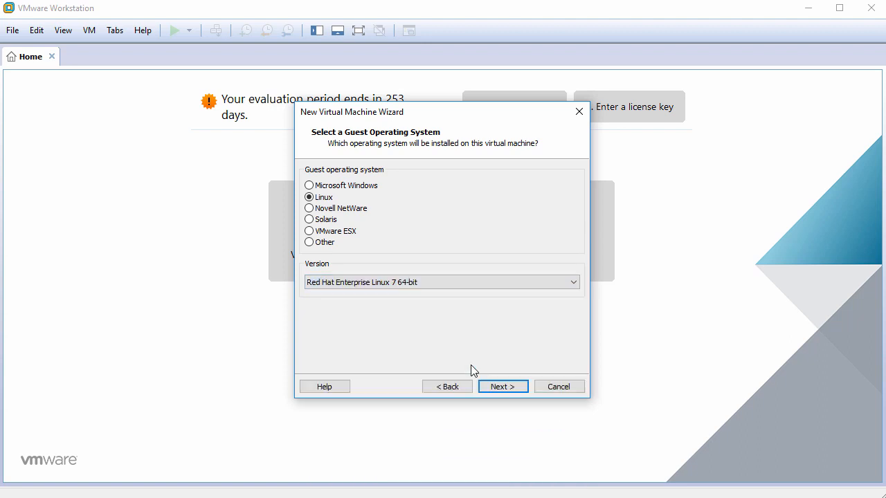
- Name the VM RHEL7.5 and give it a 60 GB single-file virtual disk
left_click(503, 387)
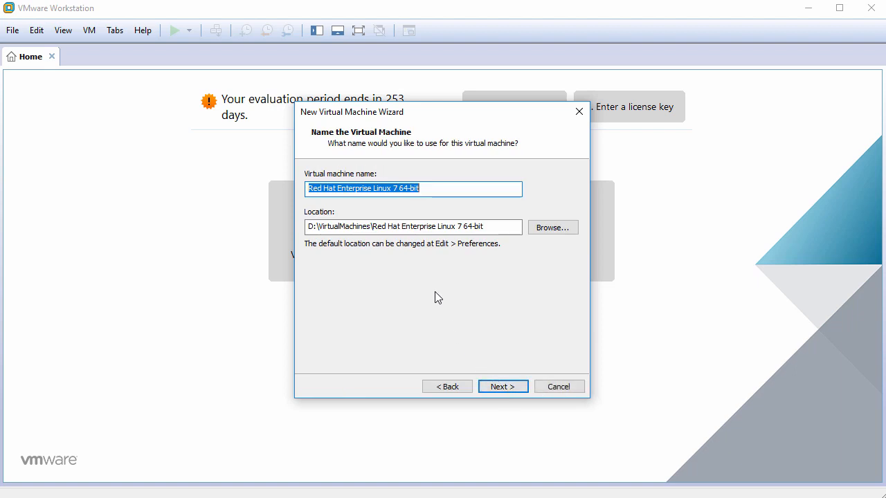
type("RHEL7.5")
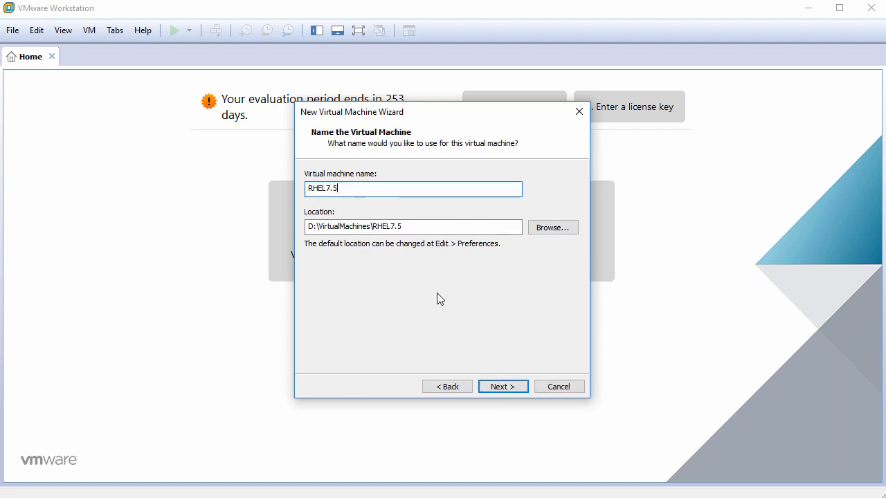
left_click(506, 388)
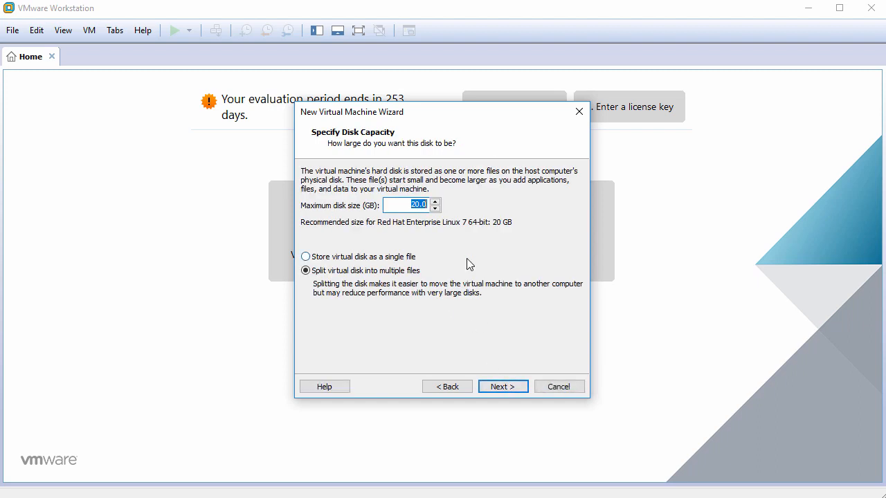
type("60")
left_click(374, 257)
left_click(500, 386)
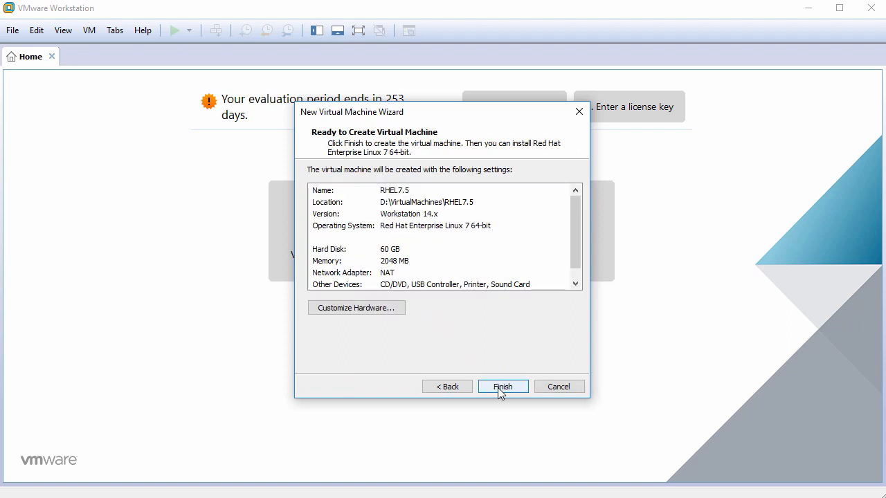
- In Customize Hardware, set the processor to 2 cores
left_click(358, 309)
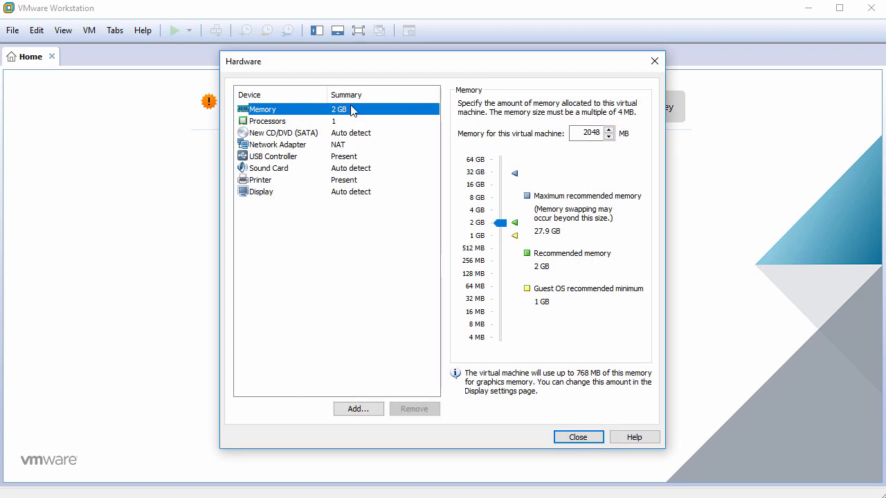
left_click(351, 126)
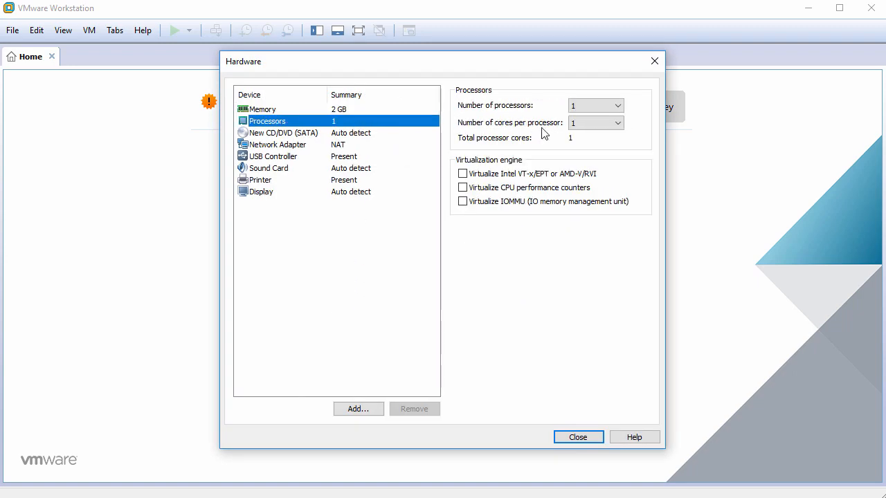
left_click(574, 122)
left_click(582, 144)
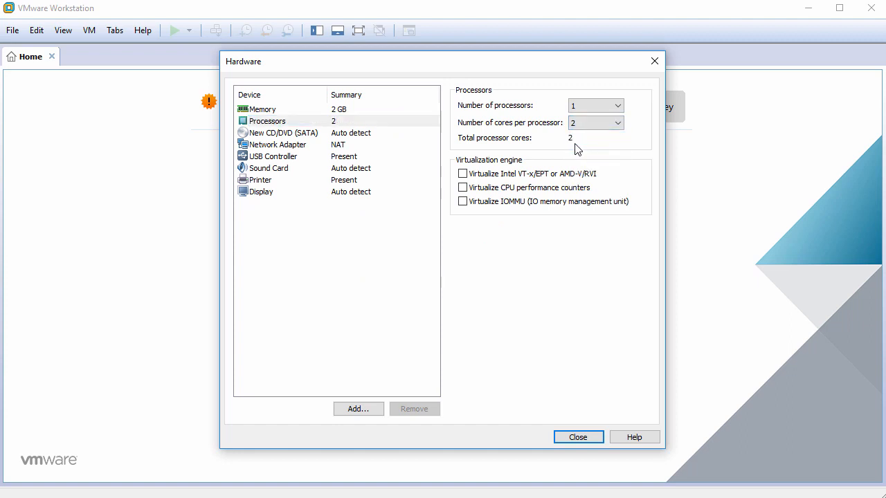
- Point the CD/DVD drive at the rhel-server-7.5-x86_64-dvd.iso image file
left_click(357, 134)
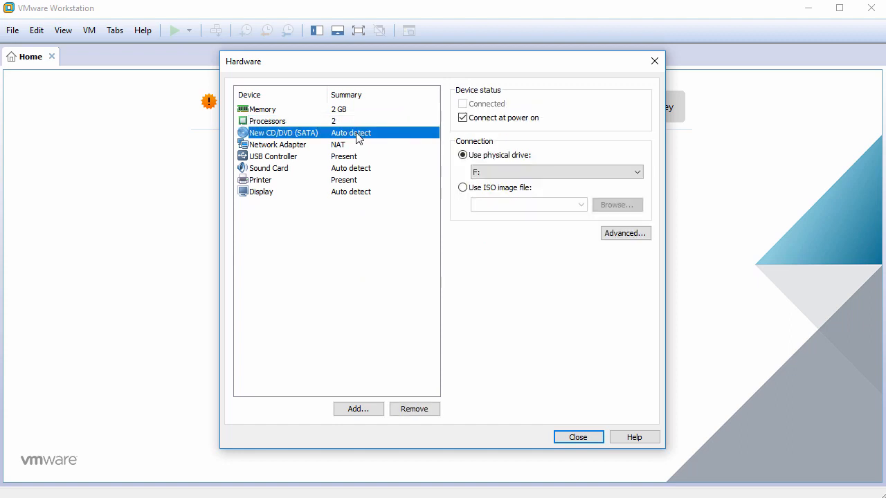
left_click(488, 190)
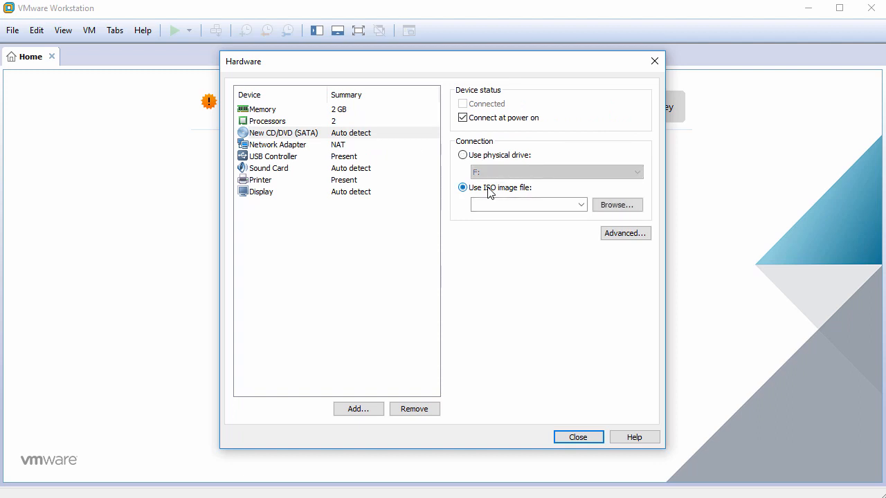
left_click(612, 207)
left_click(353, 168)
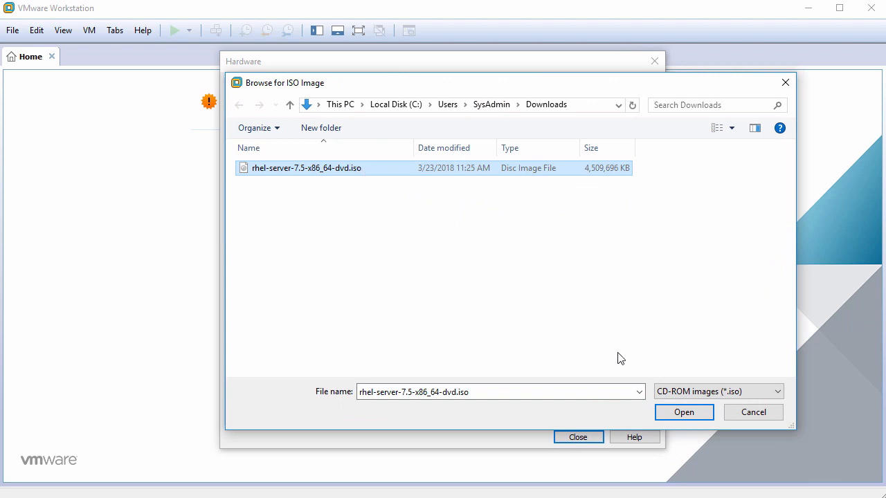
left_click(683, 413)
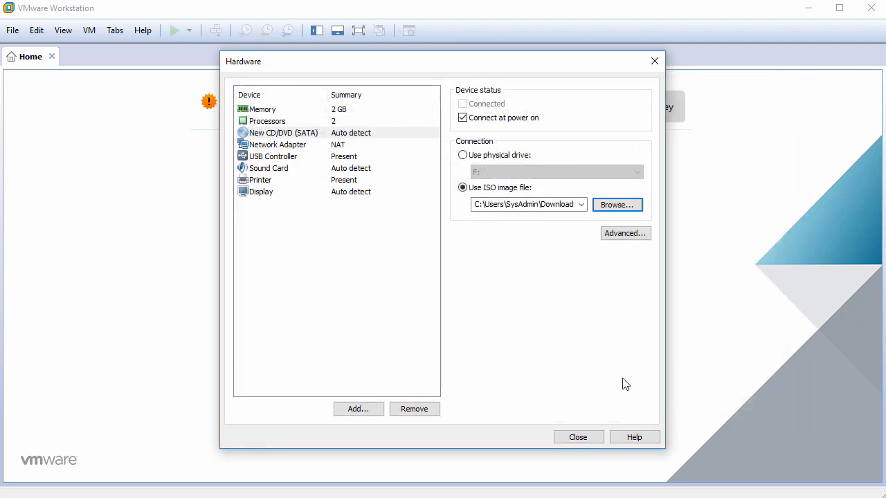
- Remove the USB controller, sound card and printer, and disable 3D graphics acceleration
left_click(283, 158)
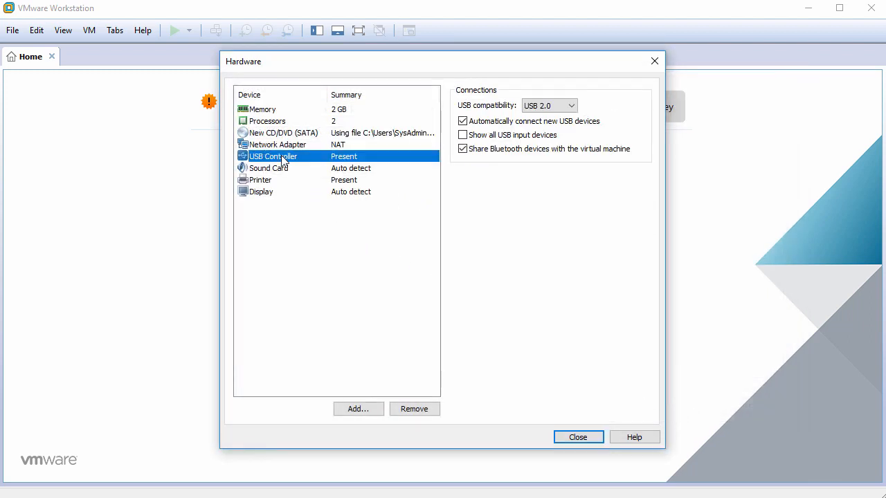
left_click(426, 414)
left_click(427, 414)
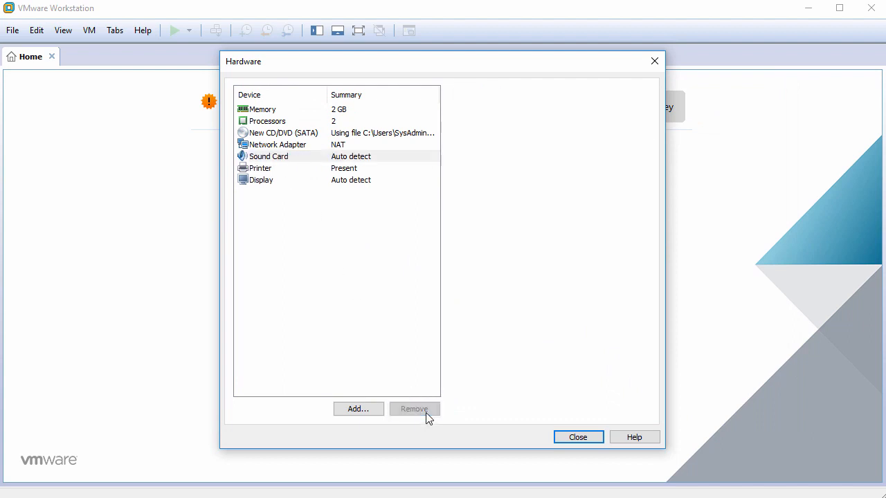
left_click(426, 414)
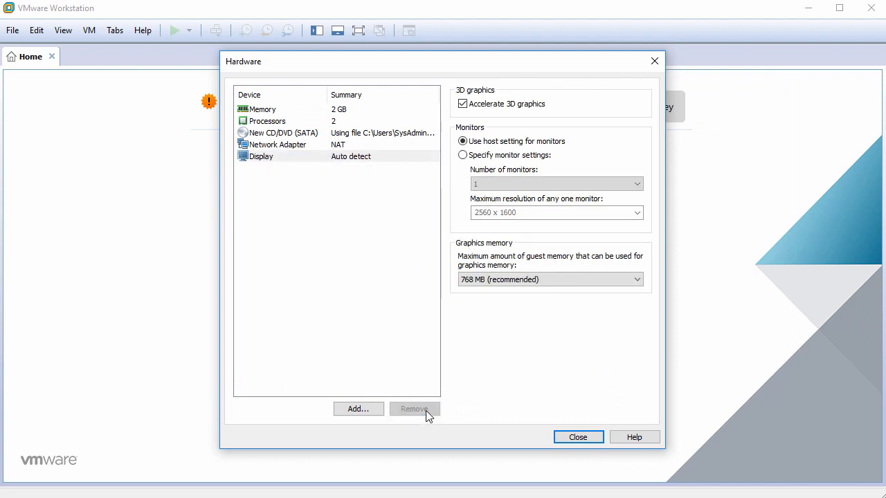
left_click(399, 158)
left_click(467, 108)
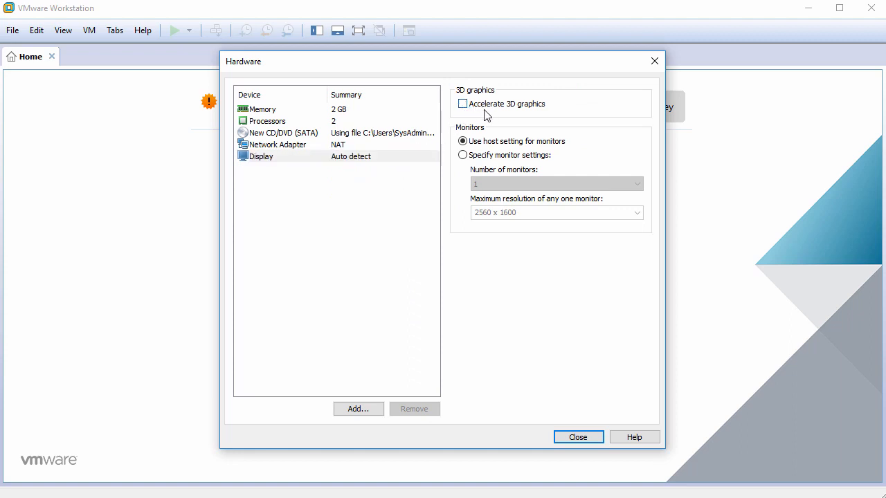
left_click(577, 437)
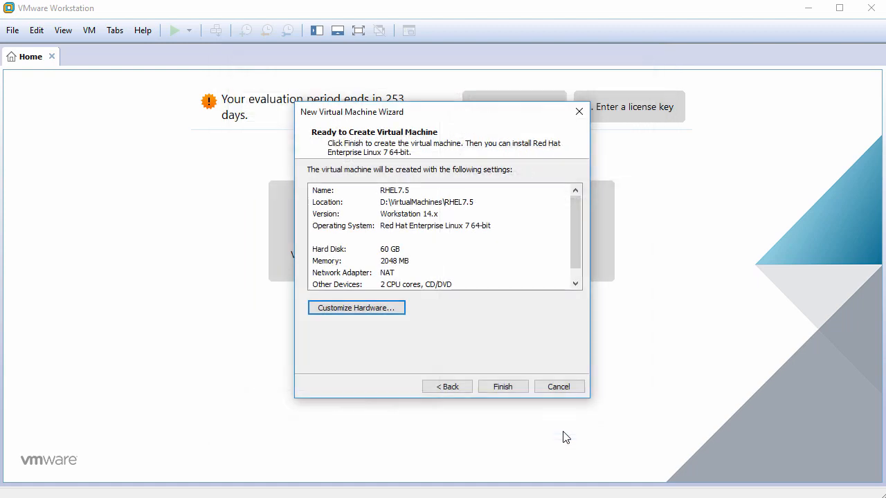
- Finish creating the RHEL7.5 VM, power it on, and focus its console
left_click(516, 388)
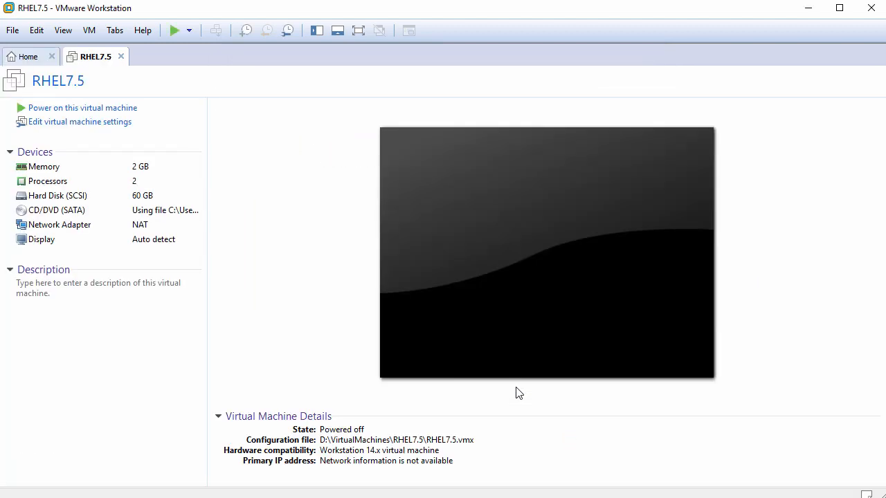
left_click(124, 111)
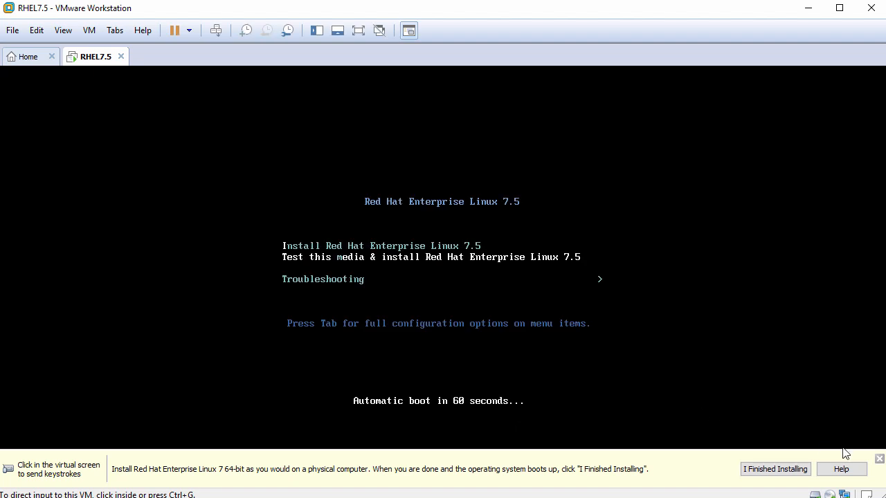
left_click(538, 336)
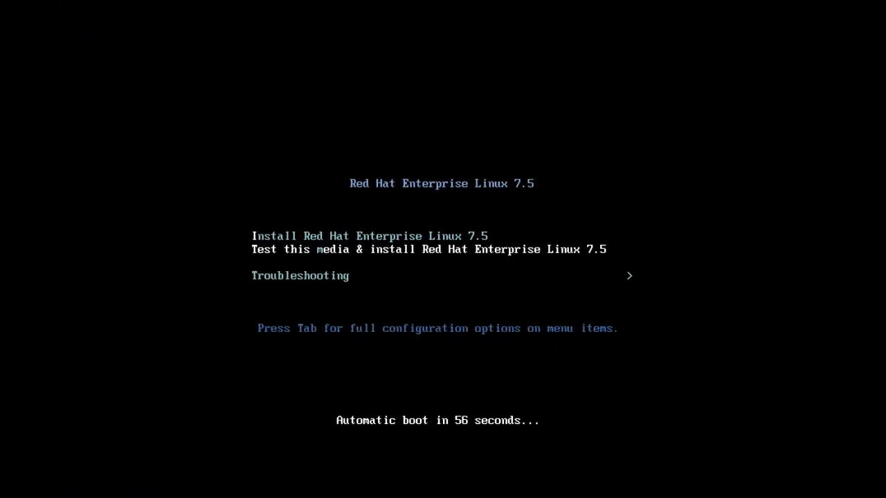
- Launch 'Install Red Hat Enterprise Linux 7.5' from the boot menu
key("Return")
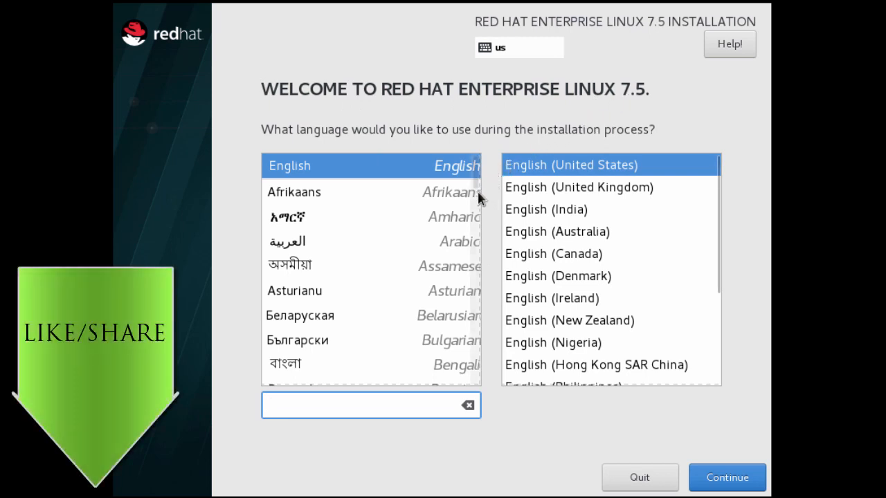
- Keep English (United States) as the installation language and continue
mouse_move(476, 178)
left_mouse_down()
mouse_move(473, 222)
mouse_move(481, 172)
left_mouse_up()
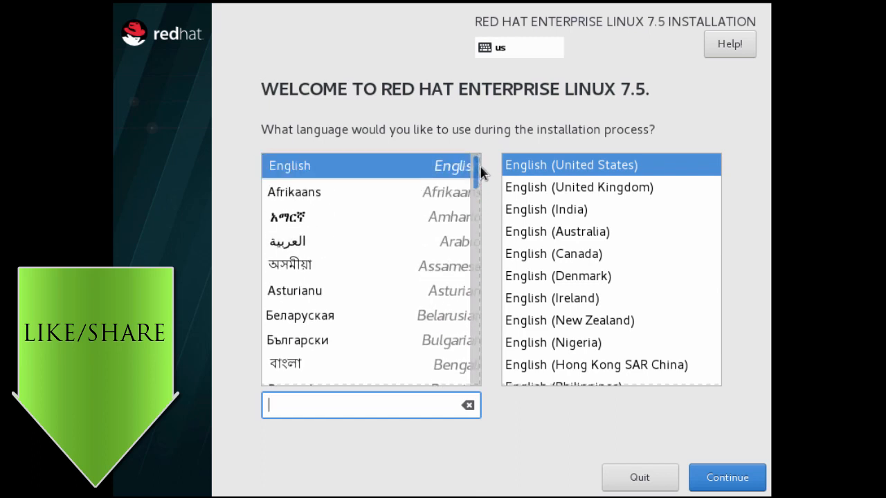
left_click(424, 166)
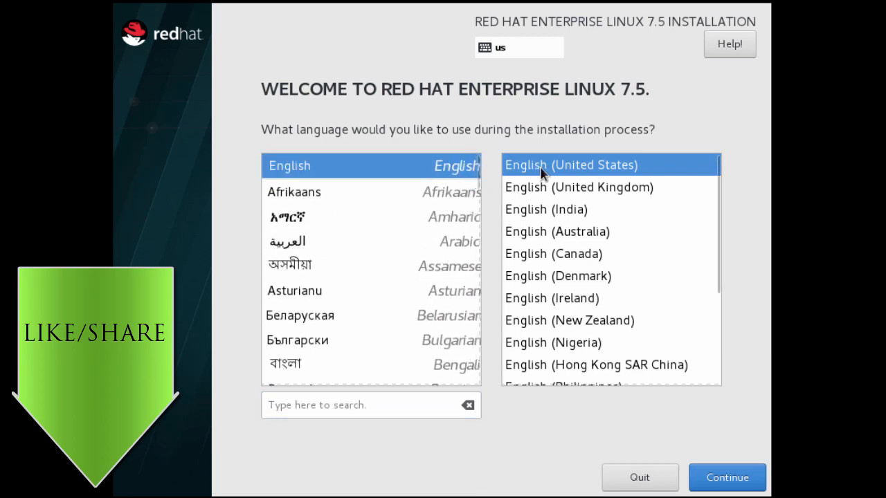
left_click(728, 483)
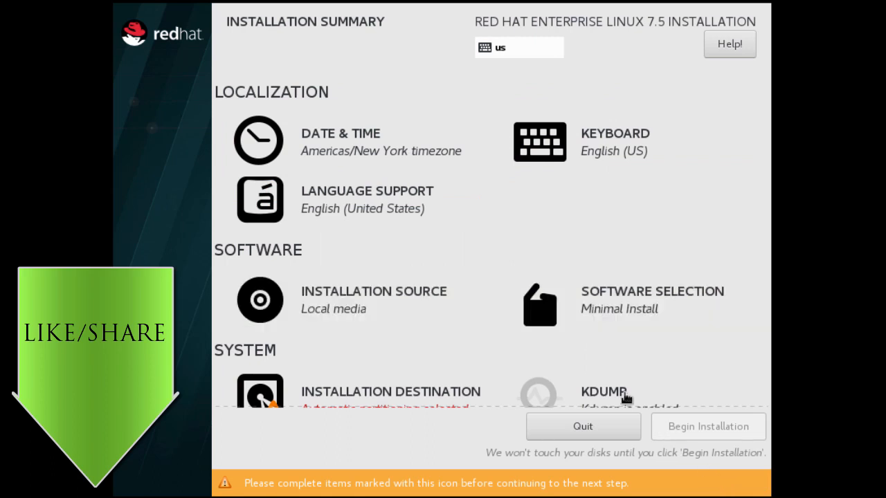
left_click(371, 146)
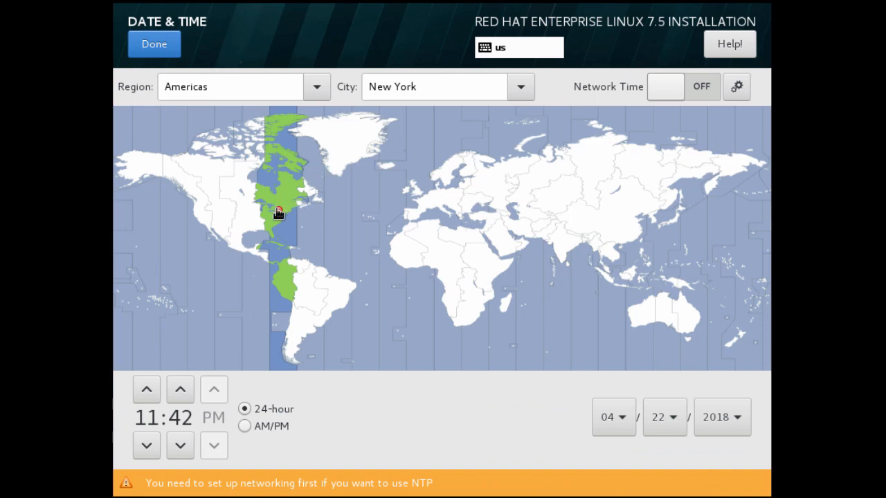
left_click(167, 53)
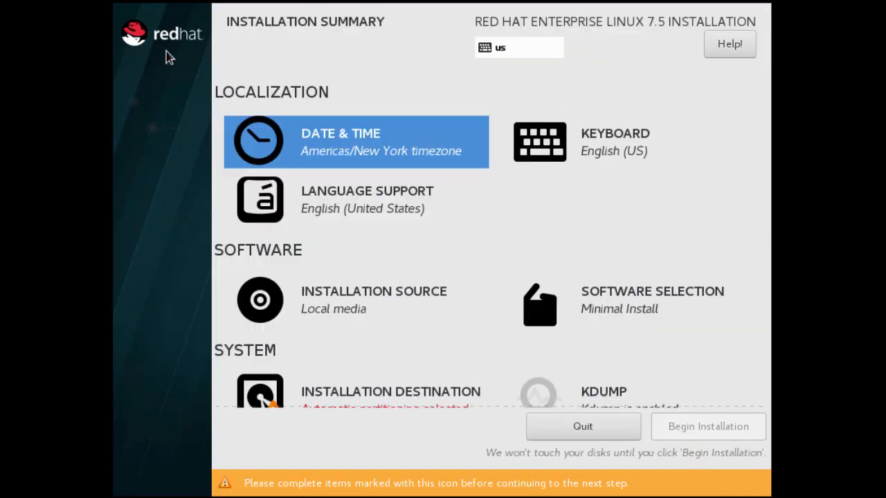
left_click(611, 159)
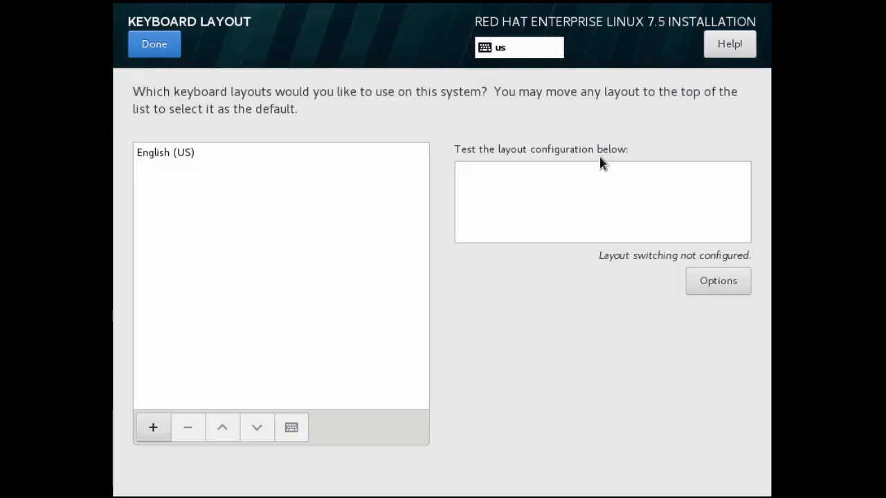
left_click(155, 428)
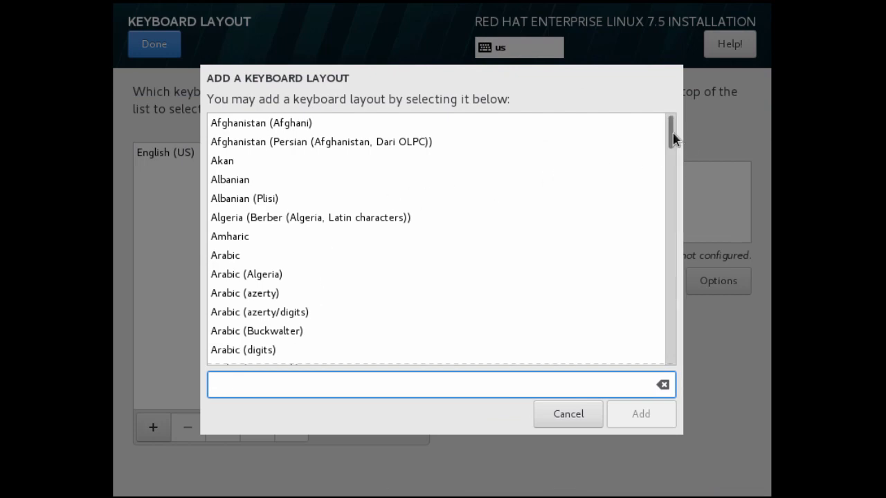
left_click_drag(672, 134, 670, 153)
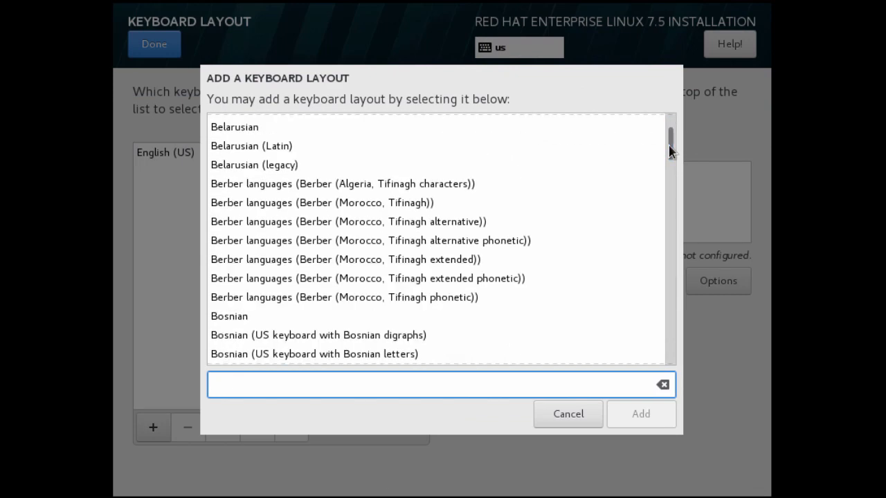
left_click(578, 421)
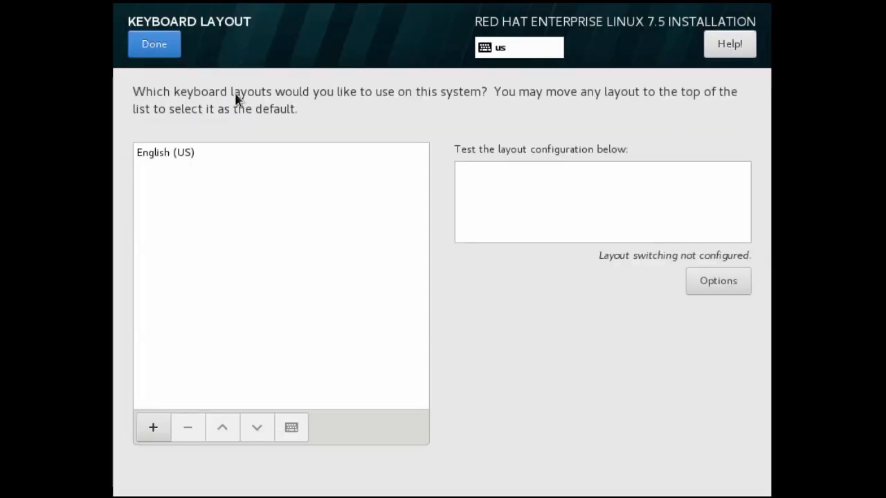
left_click(163, 47)
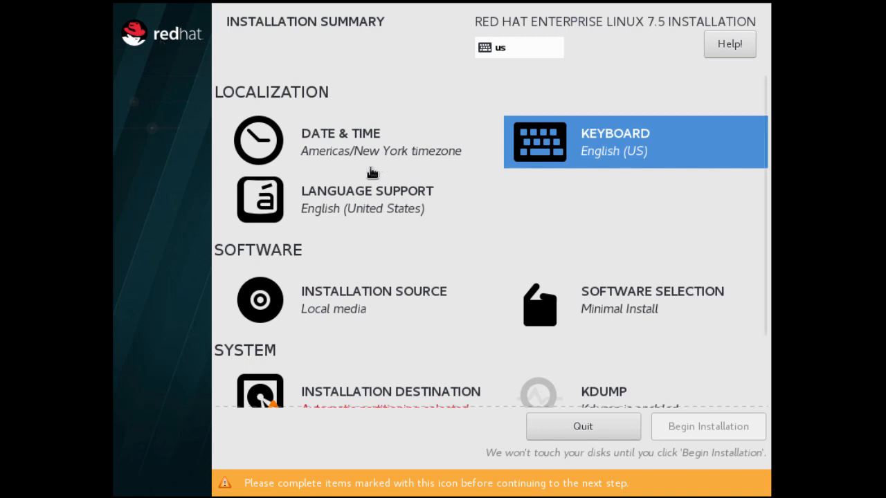
- Select the Server with GUI base environment with the Development Tools add-on
left_click(631, 315)
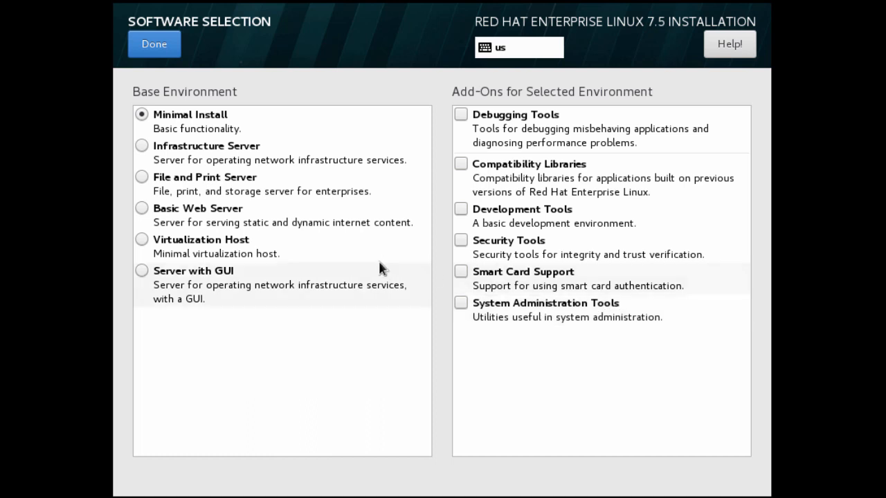
left_click(140, 272)
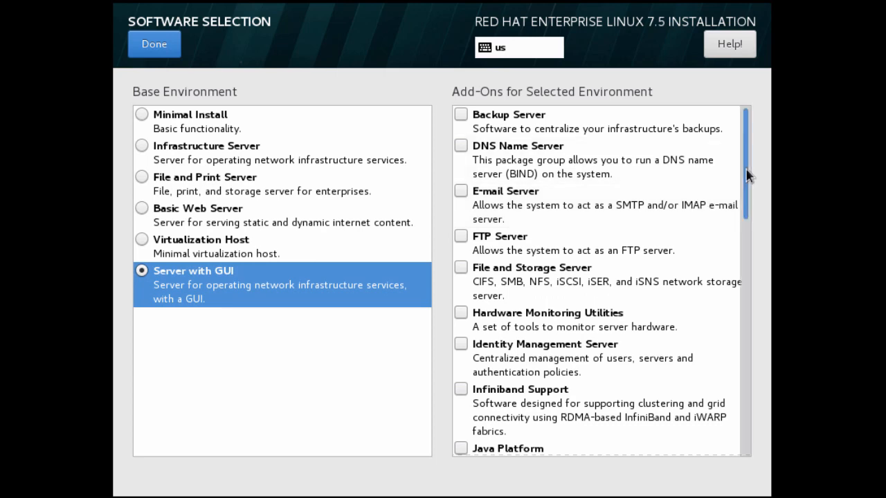
left_click_drag(747, 173, 747, 413)
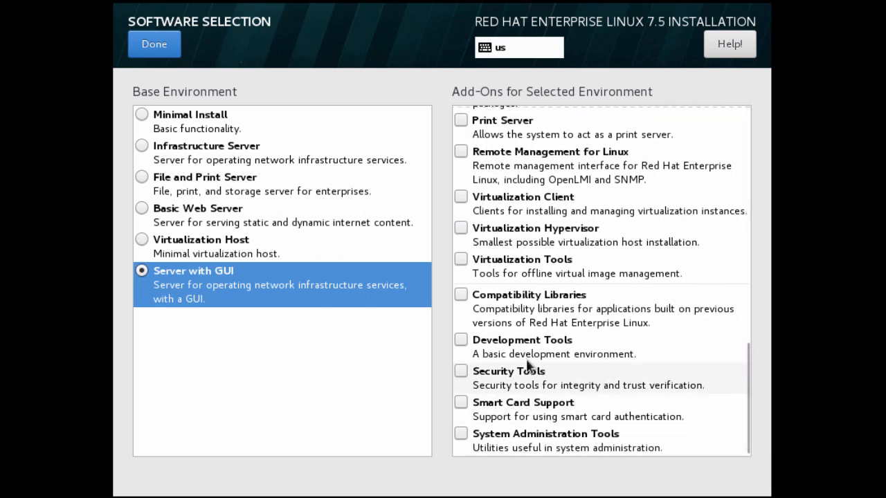
left_click(461, 341)
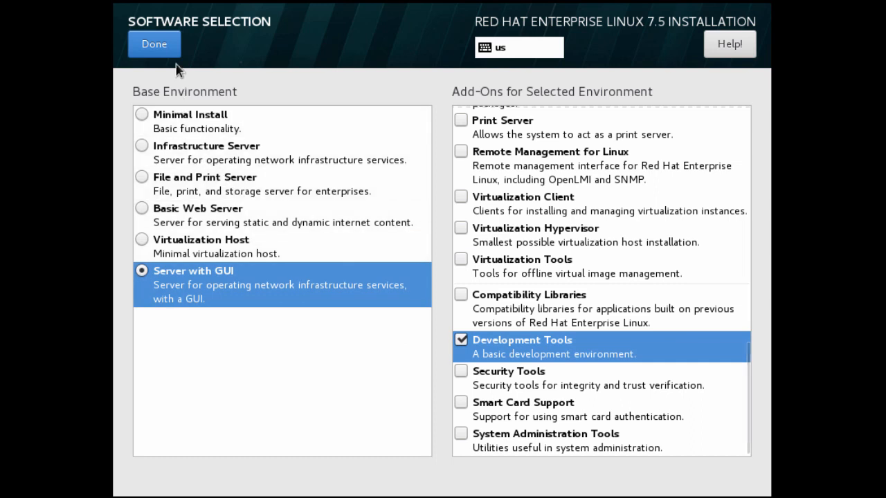
- Confirm Server with GUI, accept automatic partitioning on the 60 GiB disk, and disable kdump
left_click(154, 45)
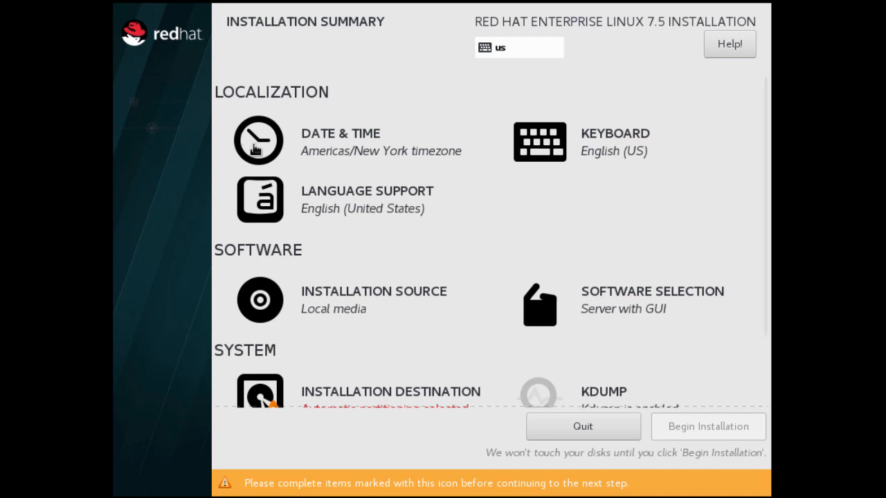
left_click(391, 396)
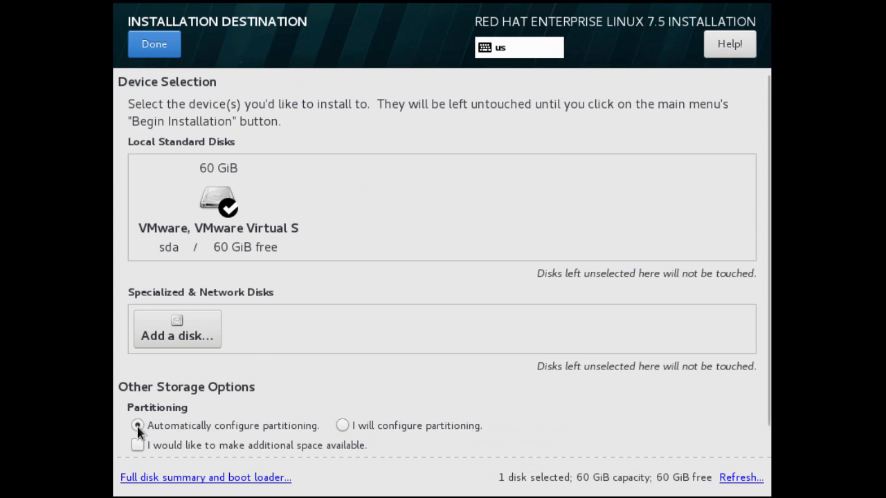
left_click(156, 45)
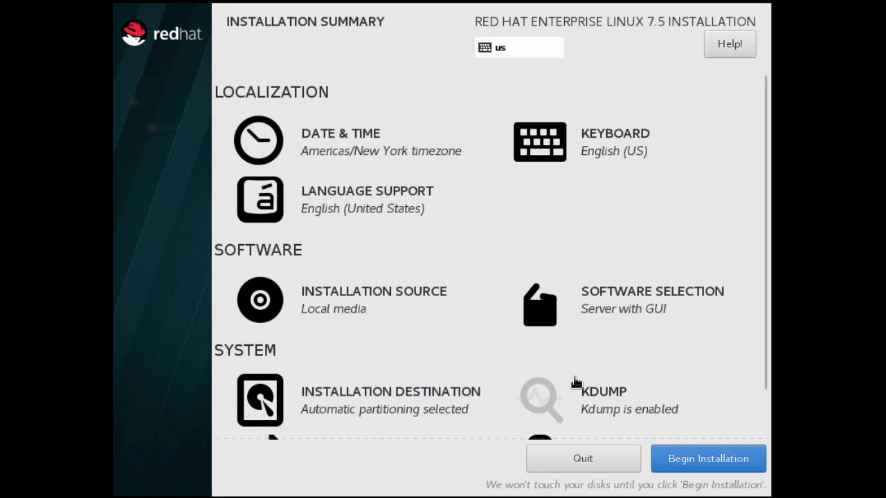
left_click(622, 405)
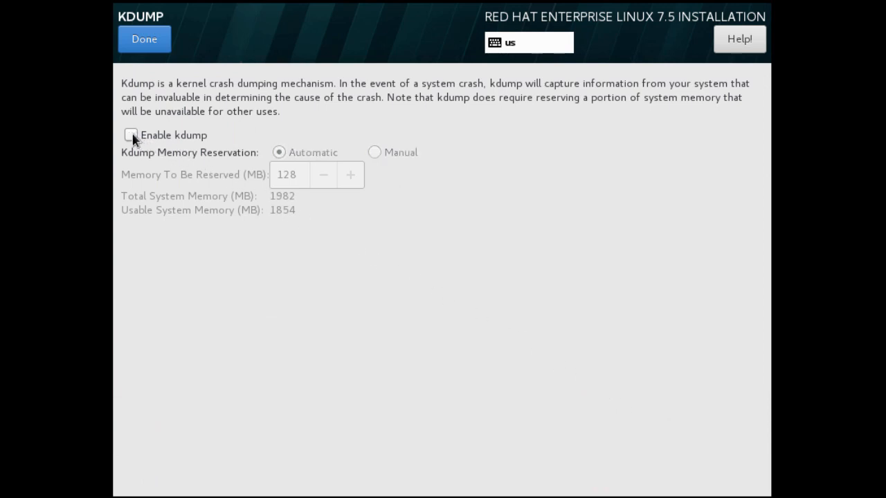
left_click(146, 41)
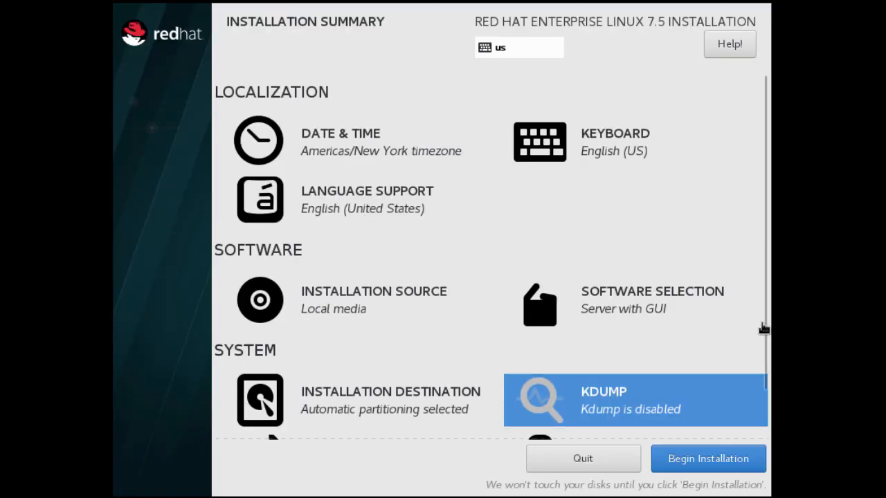
left_click_drag(765, 320, 767, 389)
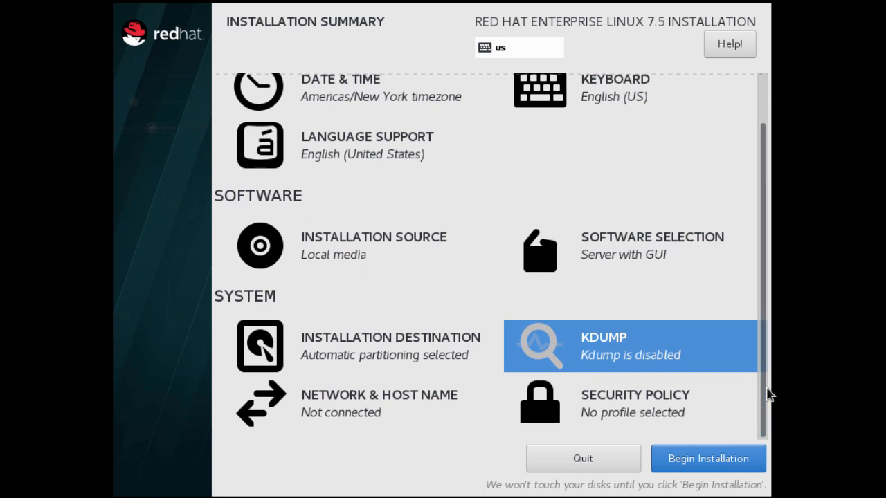
- Change the host name from localhost.localdomain to rhel7.lab.local and apply it
left_click(359, 398)
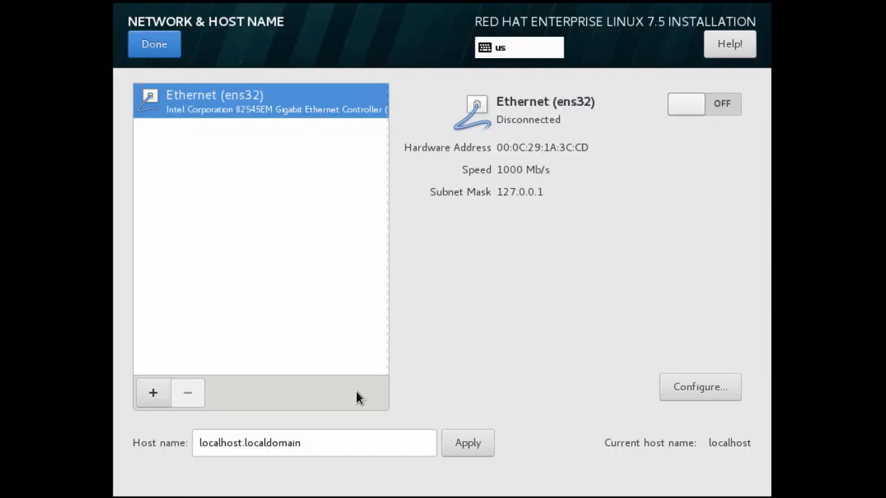
left_click_drag(356, 441, 178, 434)
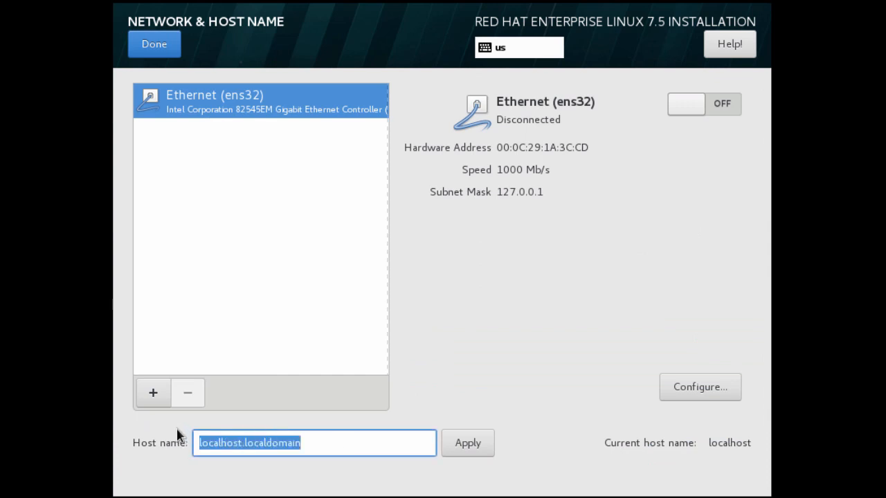
key("BackSpace")
type("rhel")
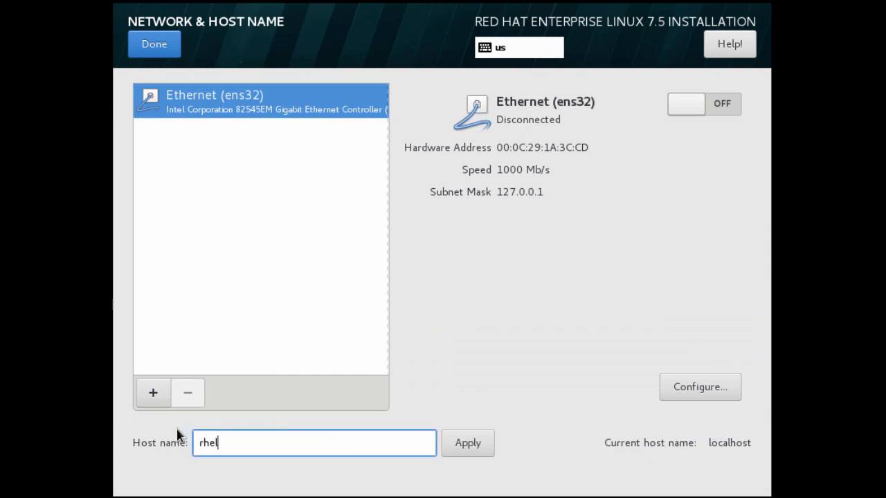
type("7.lab.local")
left_click(468, 447)
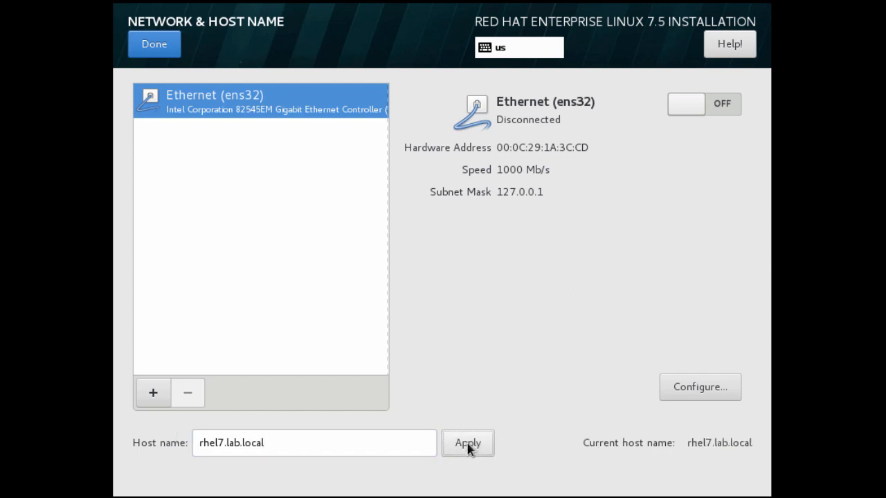
- Turn on ens32 with automatic connection enabled, then begin the installation
left_click(722, 105)
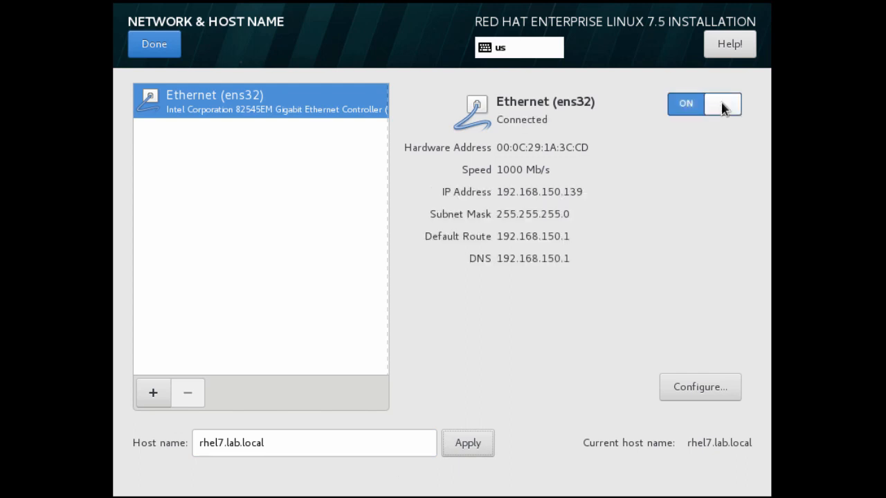
left_click(682, 392)
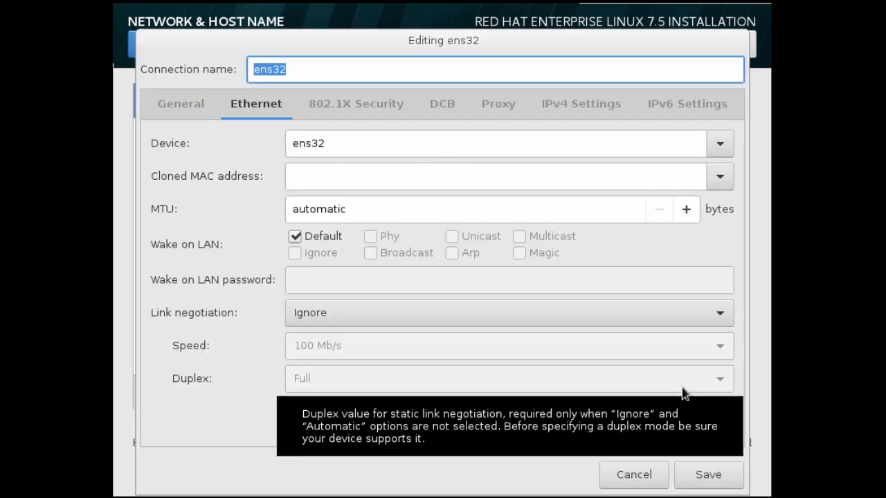
left_click(191, 108)
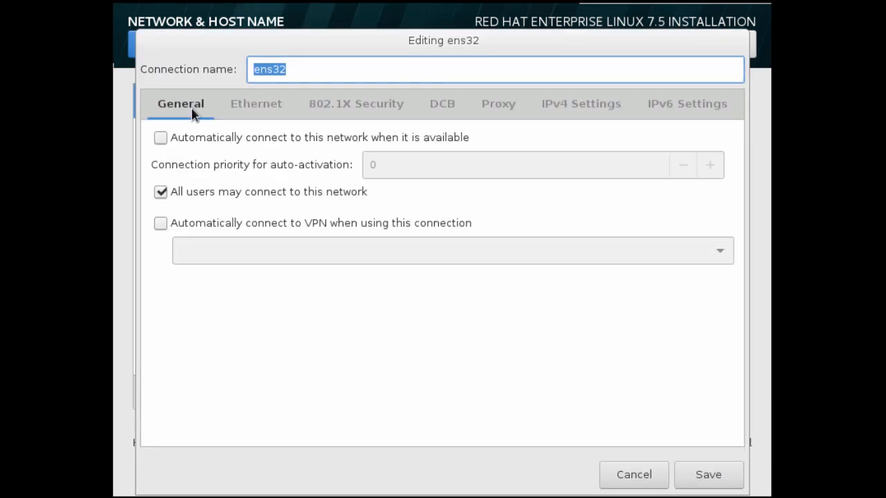
left_click(169, 141)
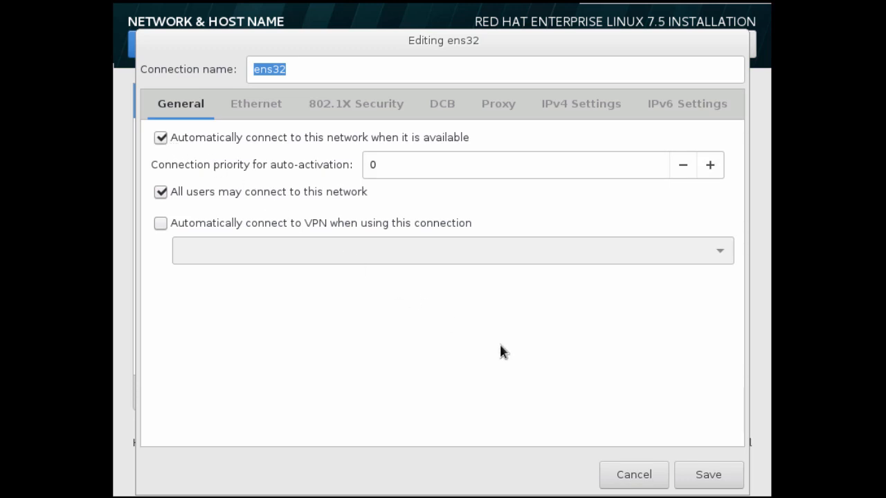
left_click(697, 478)
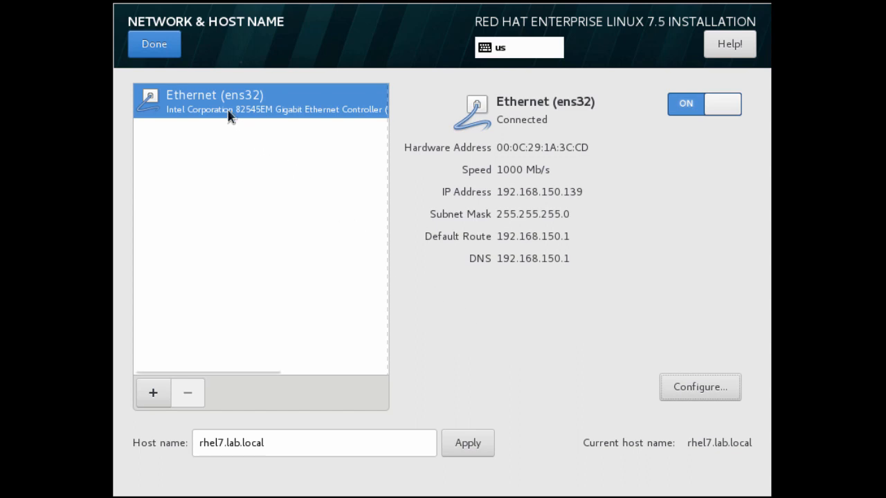
left_click(162, 52)
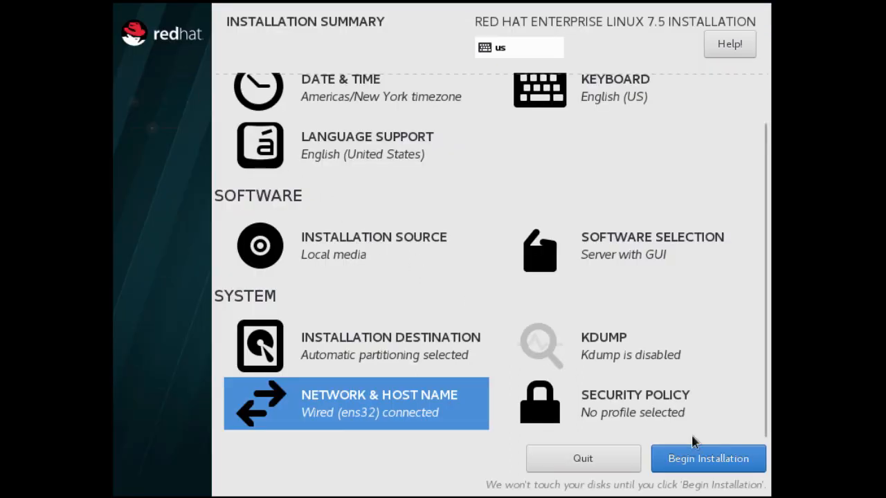
left_click(713, 462)
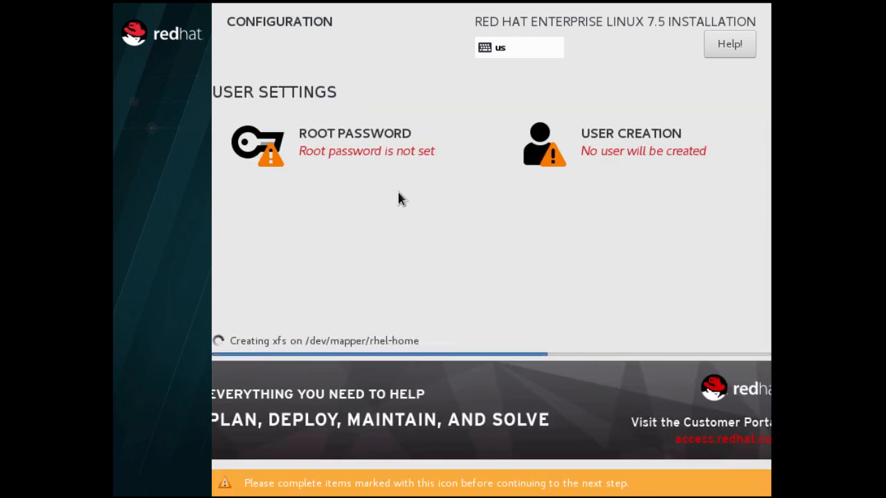
- Set and confirm the root password
left_click(366, 141)
type("••••••••••")
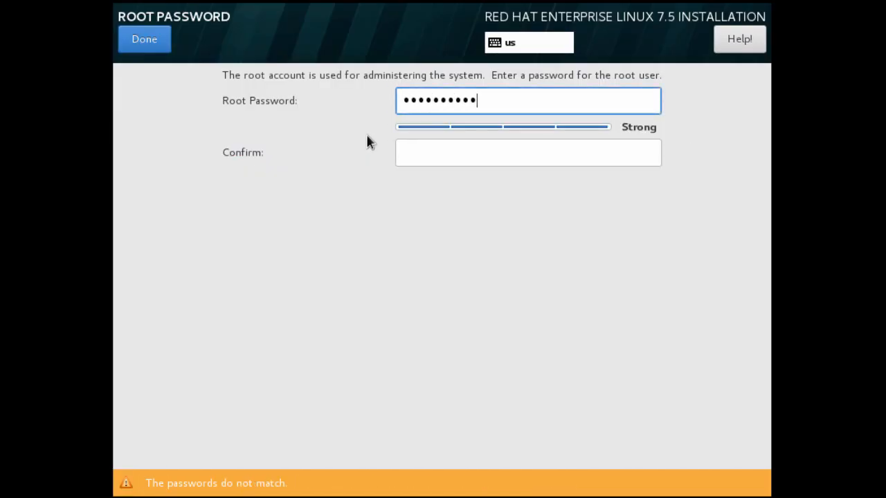
key("Tab")
type("••••••••••")
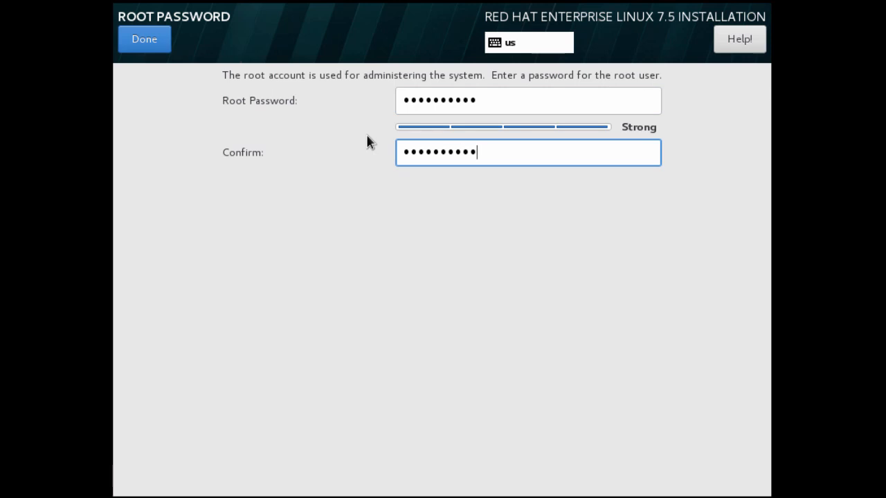
left_click(154, 36)
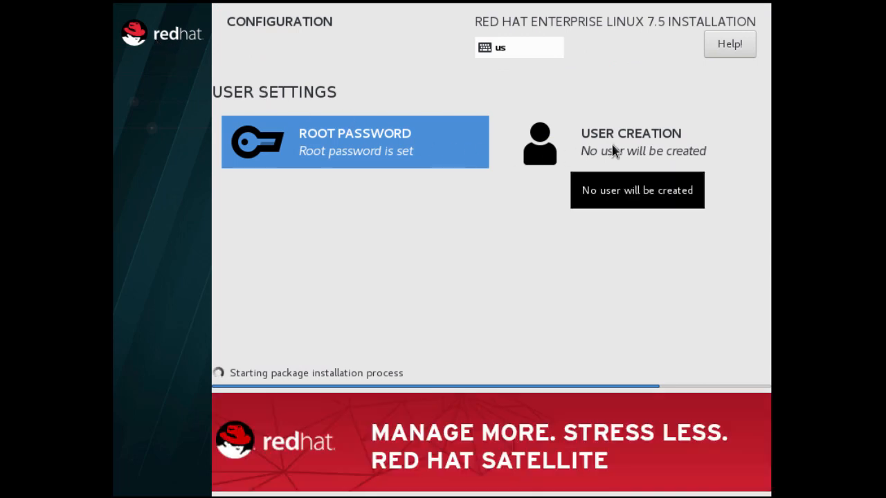
- Create an administrator user with the person's full name, user name and password
left_click(613, 152)
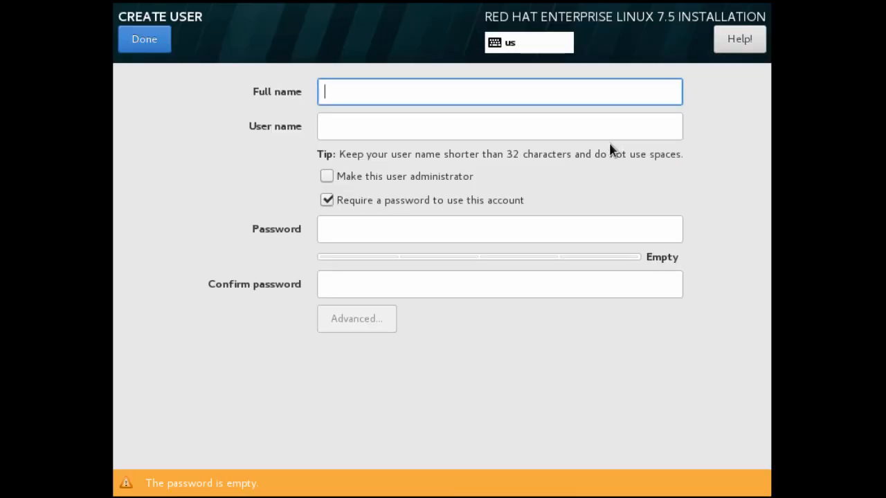
type("John ")
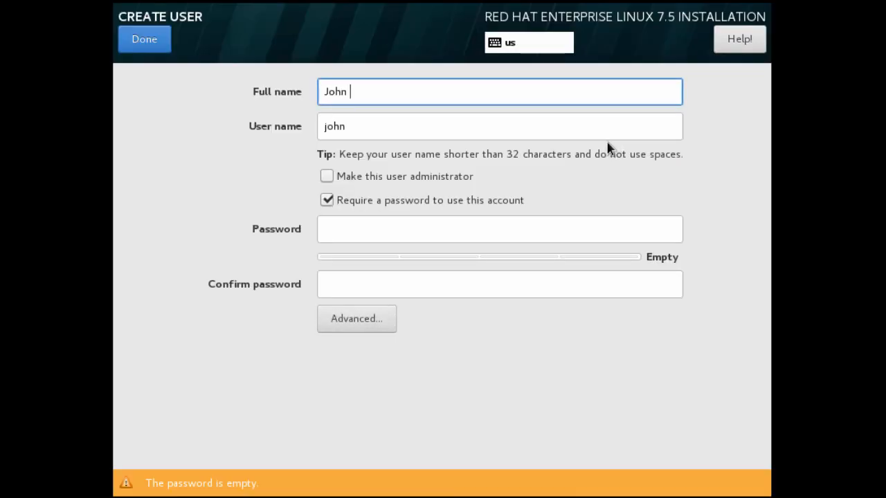
type("Smith")
key("Tab")
type("j")
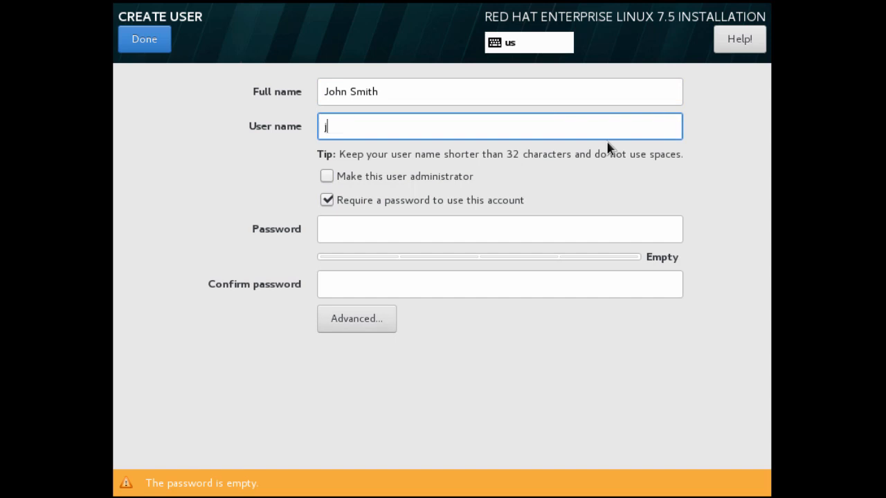
type("ohn")
left_click(440, 178)
left_click(507, 225)
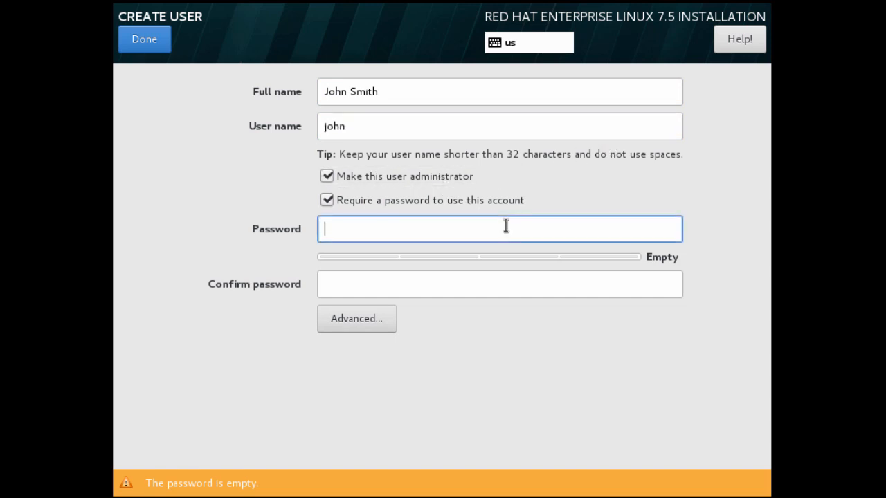
type("redhat@123")
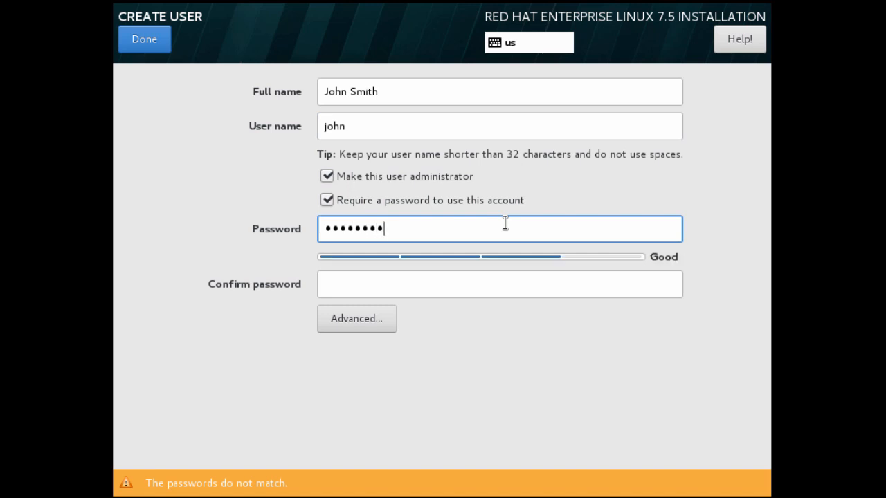
key("Tab")
type("redhat@123")
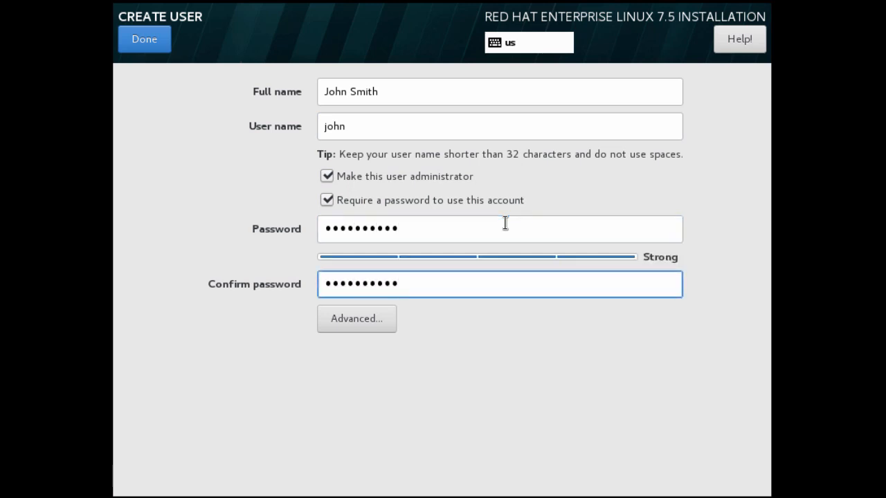
left_click(154, 46)
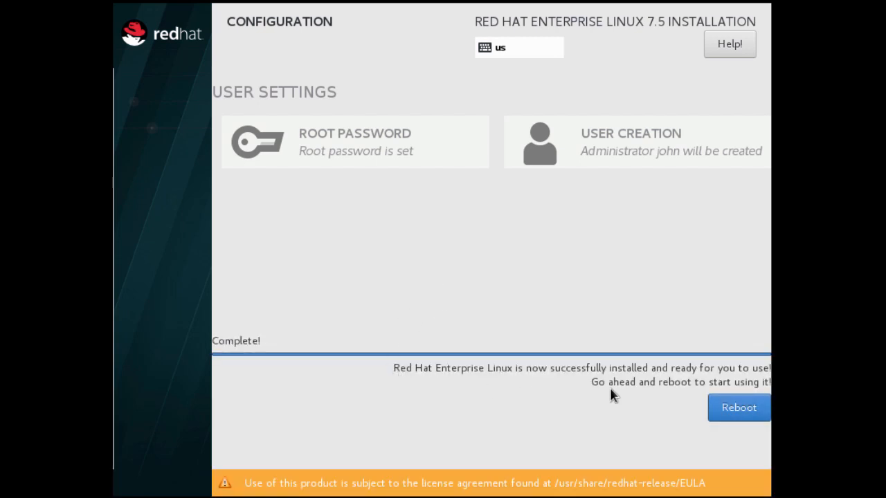
- Reboot the newly installed RHEL 7.5 system so it comes up at the GRUB menu
left_click(745, 414)
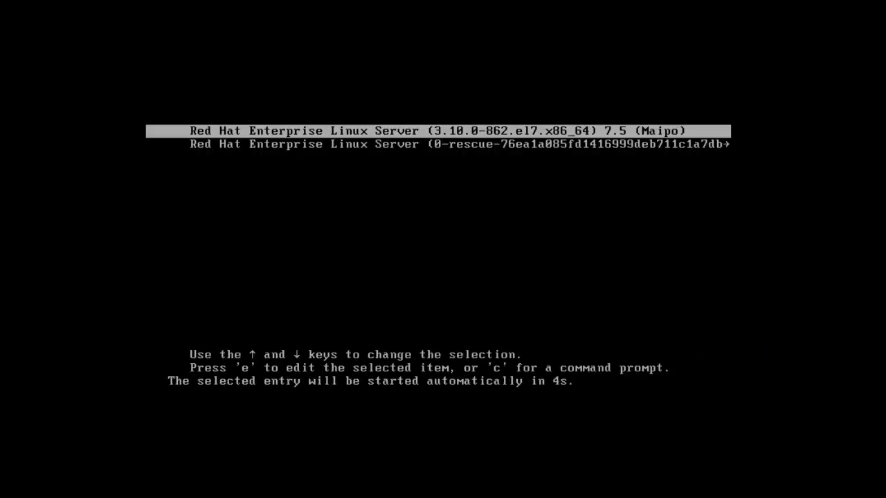
- Boot the default RHEL entry and accept the license agreement in Initial Setup
key("Return")
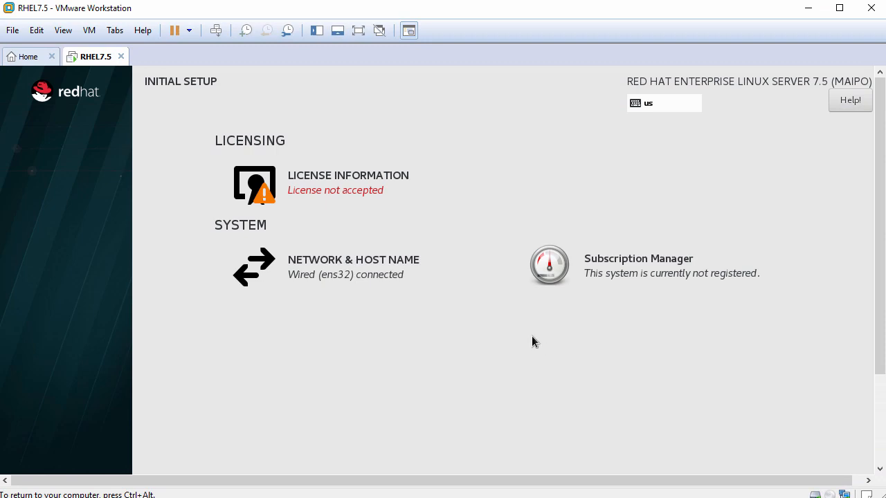
left_click(338, 181)
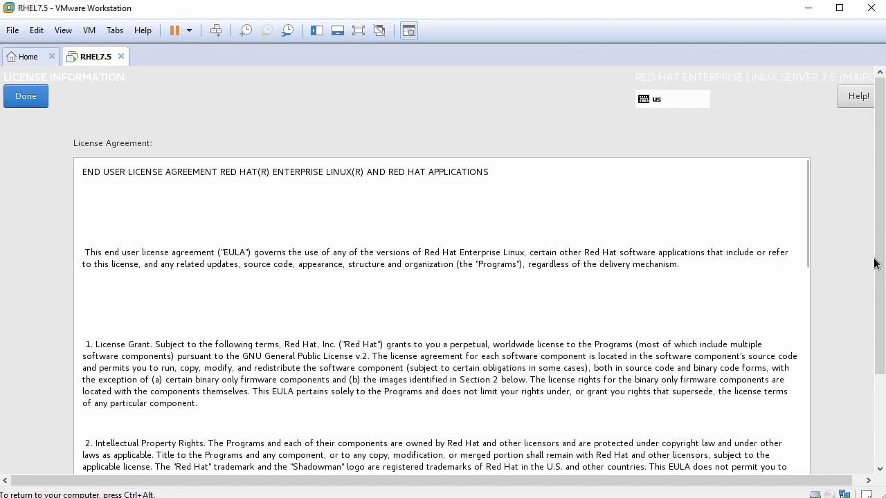
left_click_drag(875, 263, 874, 377)
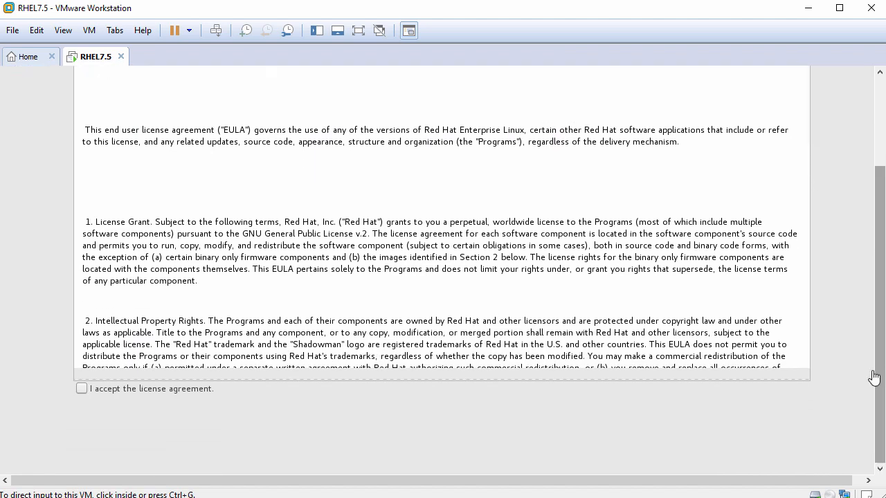
left_click(82, 389)
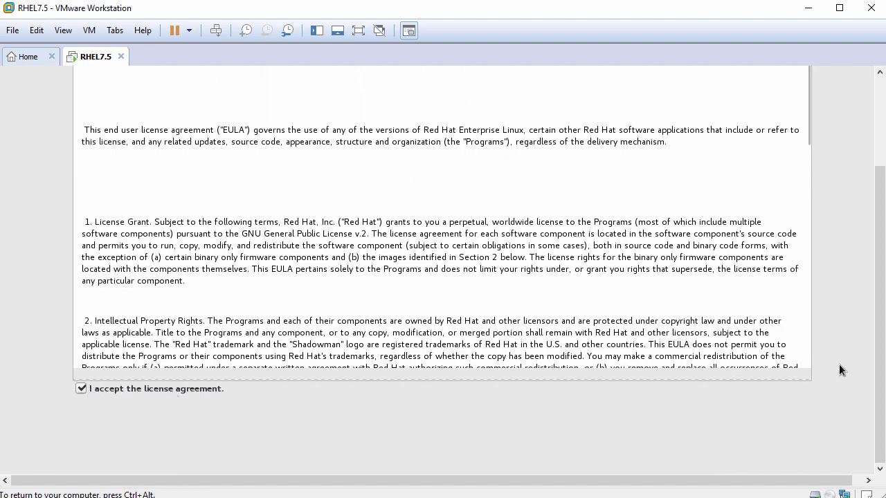
scroll(880, 298, "up", 1)
scroll(882, 297, "up", 1)
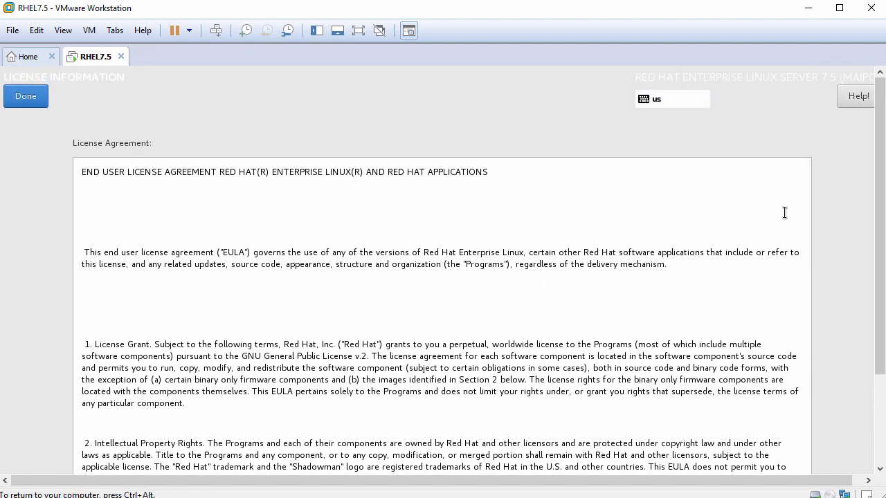
left_click(39, 100)
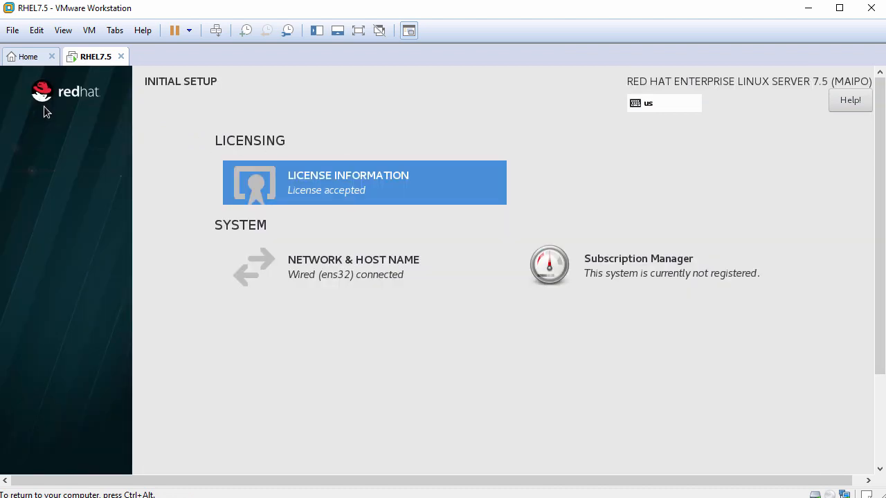
- Review the connected ens32 wired network and finish the initial setup configuration
left_click(365, 270)
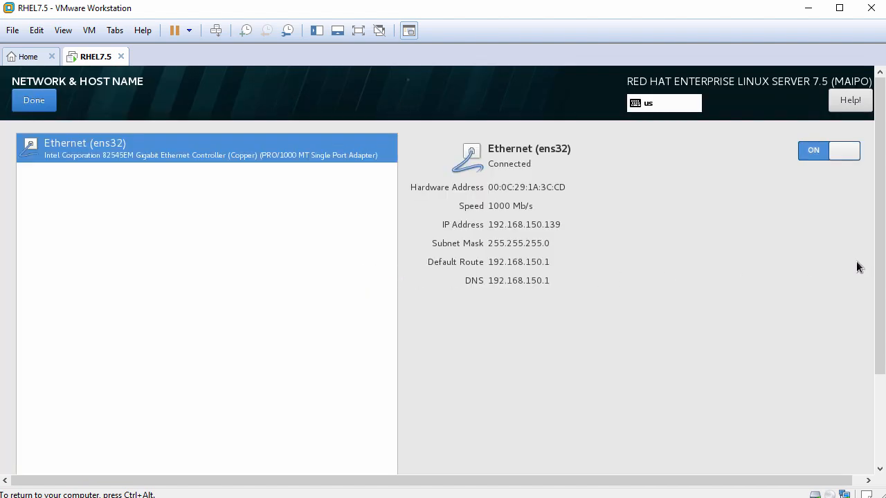
mouse_move(878, 253)
left_mouse_down()
mouse_move(880, 350)
mouse_move(877, 245)
left_mouse_up()
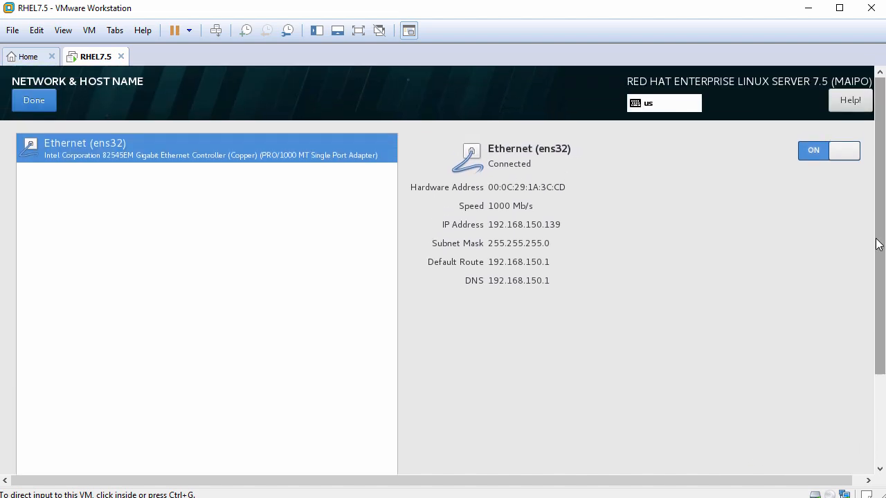
left_click(34, 101)
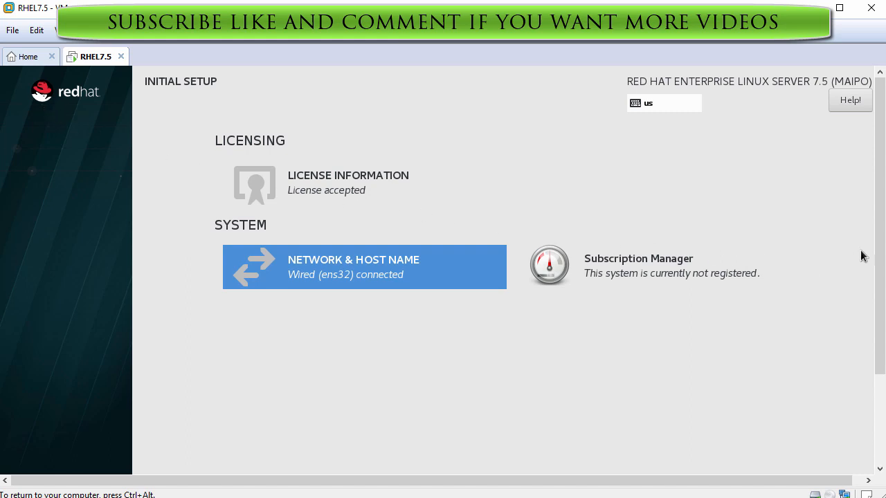
left_click_drag(878, 250, 882, 357)
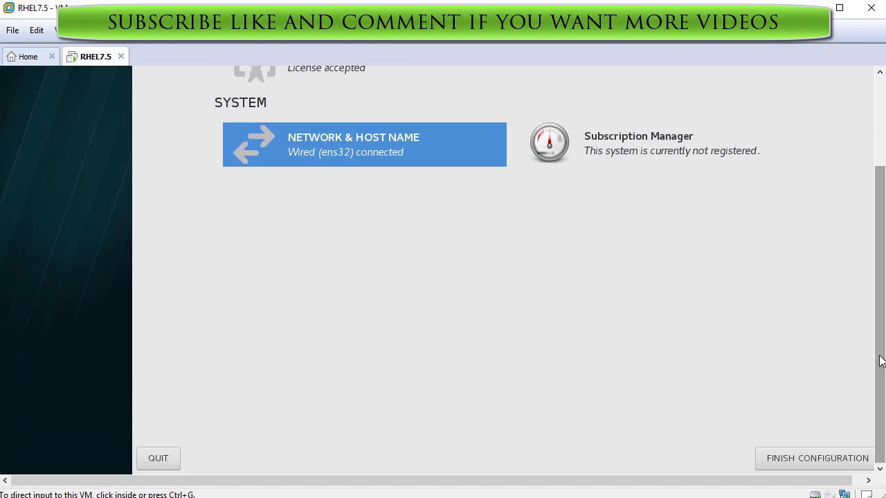
left_click(799, 457)
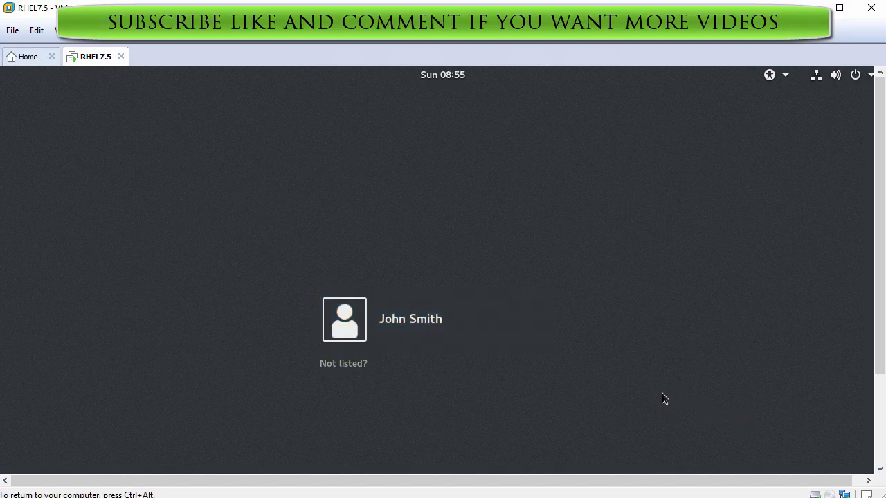
- Choose the new user on the login screen and sign in with the account password
left_click(445, 316)
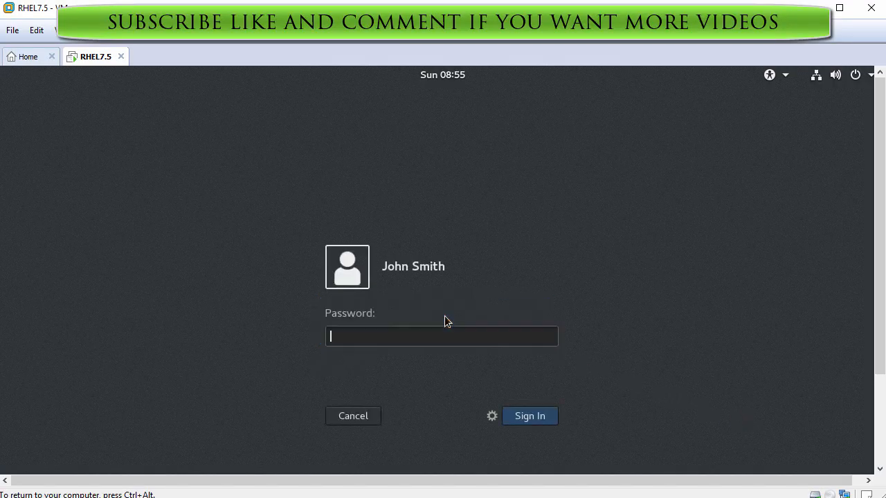
type("**********")
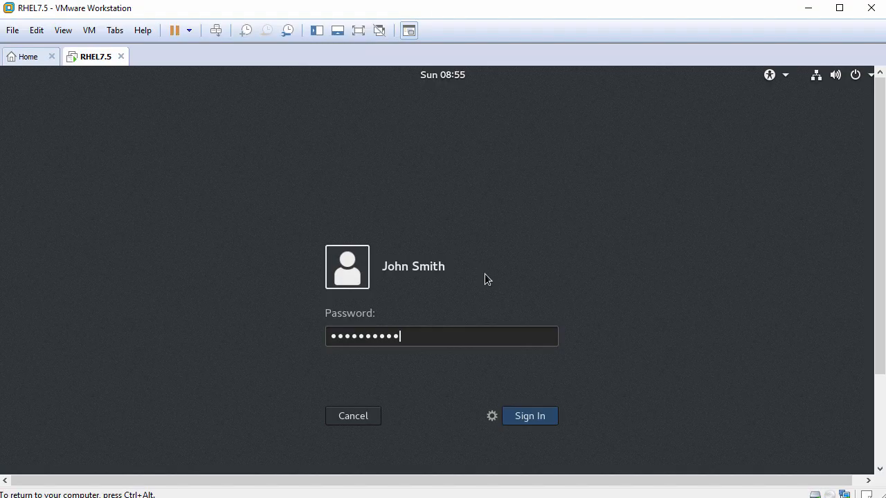
left_click(523, 418)
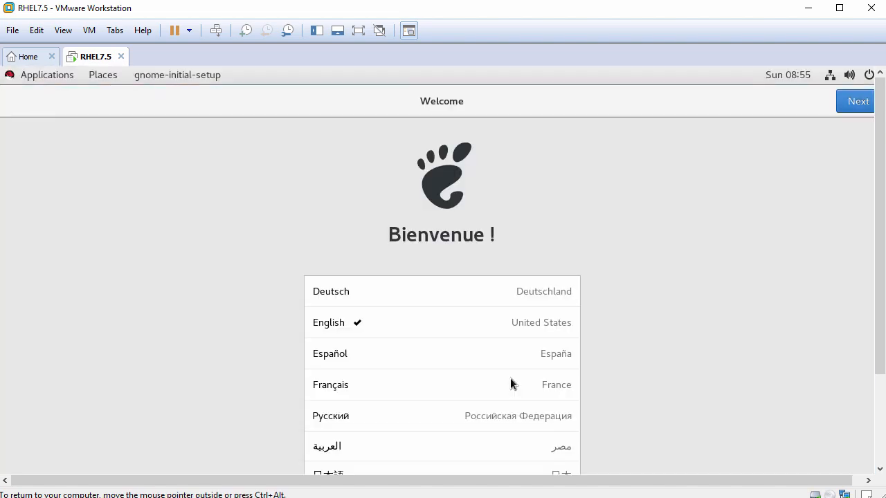
- Accept the language and keyboard, turn Location Services off, skip online accounts, and start using RHEL
left_click(852, 103)
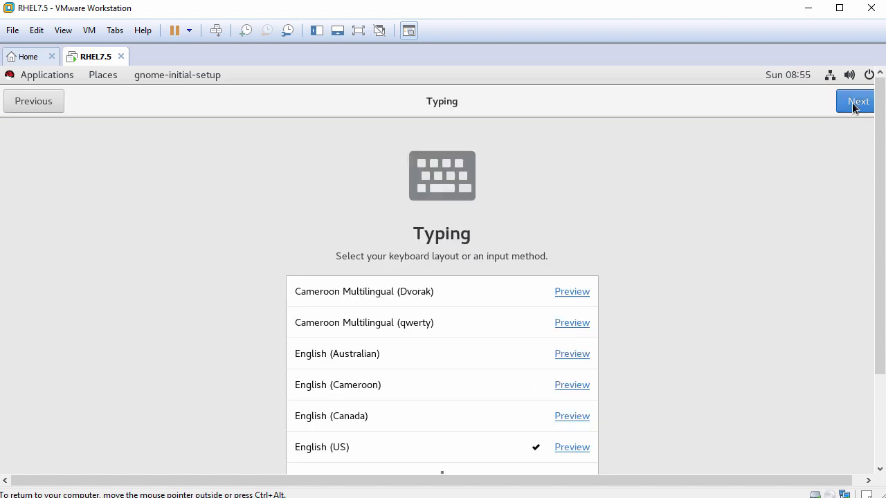
left_click(852, 102)
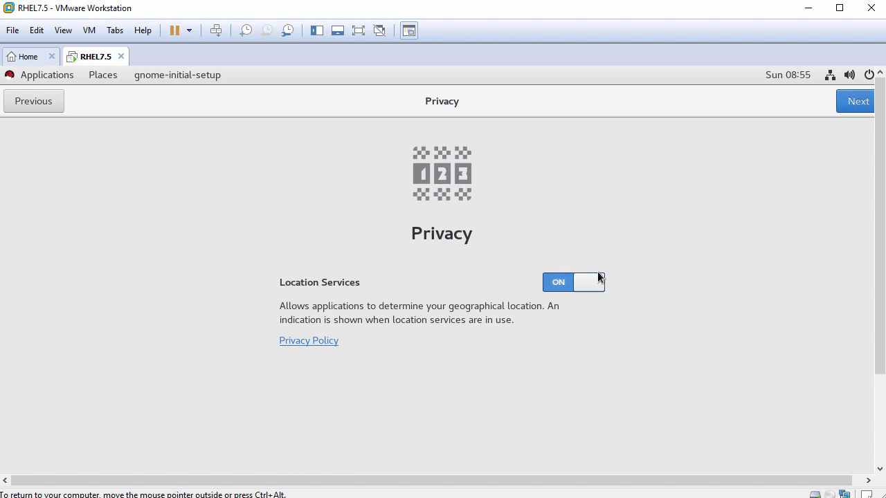
left_click(574, 283)
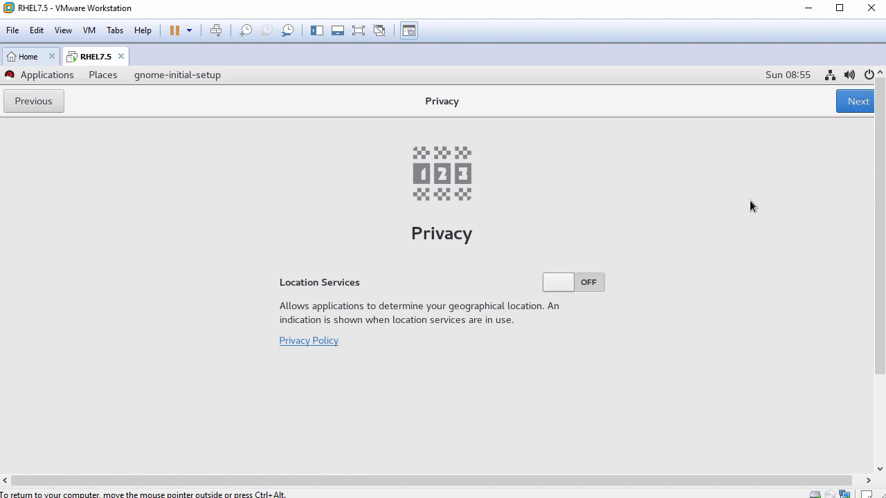
left_click(849, 104)
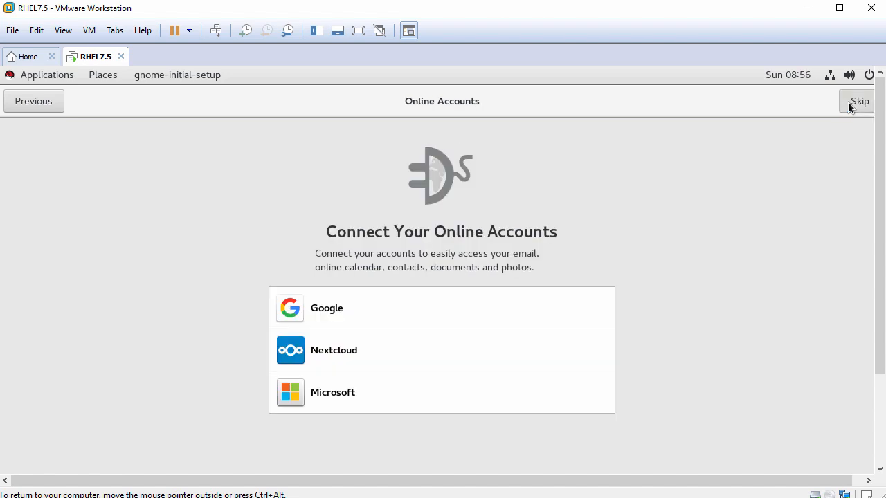
left_click(849, 104)
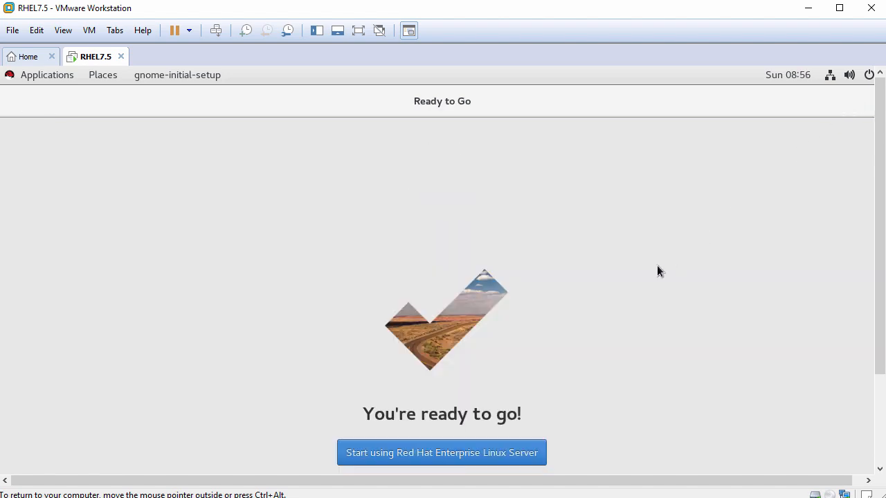
left_click(436, 455)
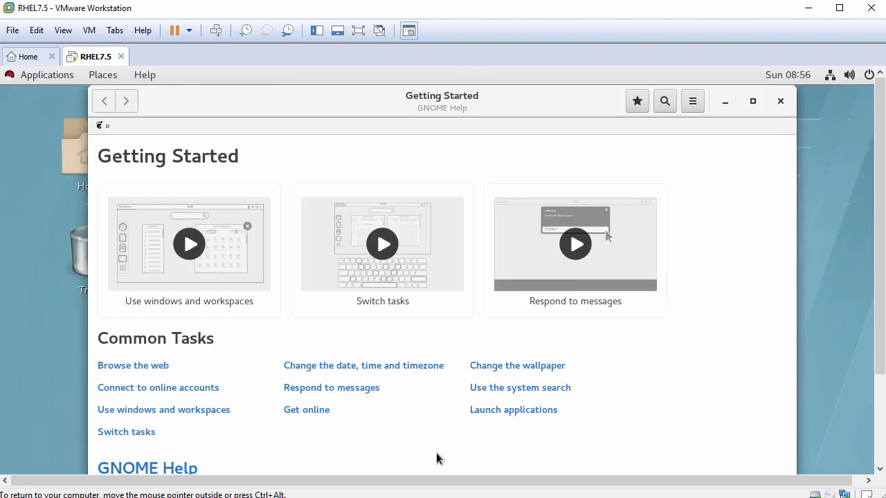
- Close GNOME Help, glance at the Applications and Places menus, and apply View > Fit Guest Now
left_click(780, 104)
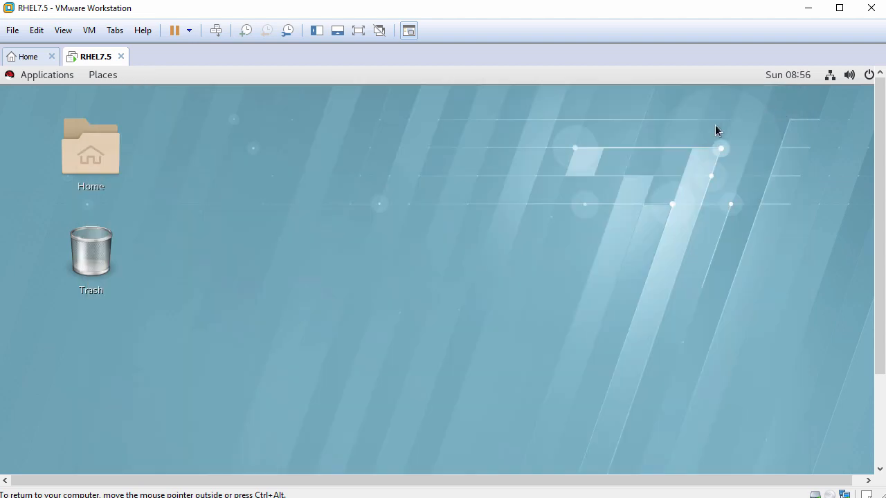
left_click(38, 76)
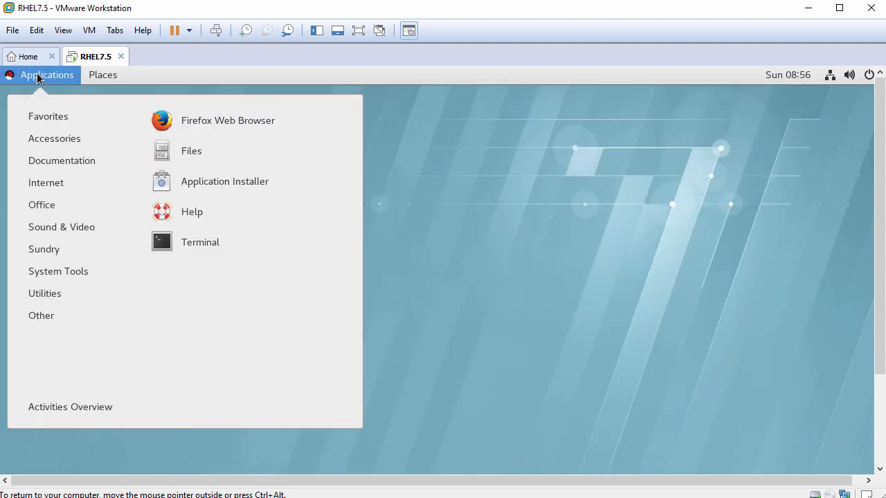
mouse_move(113, 79)
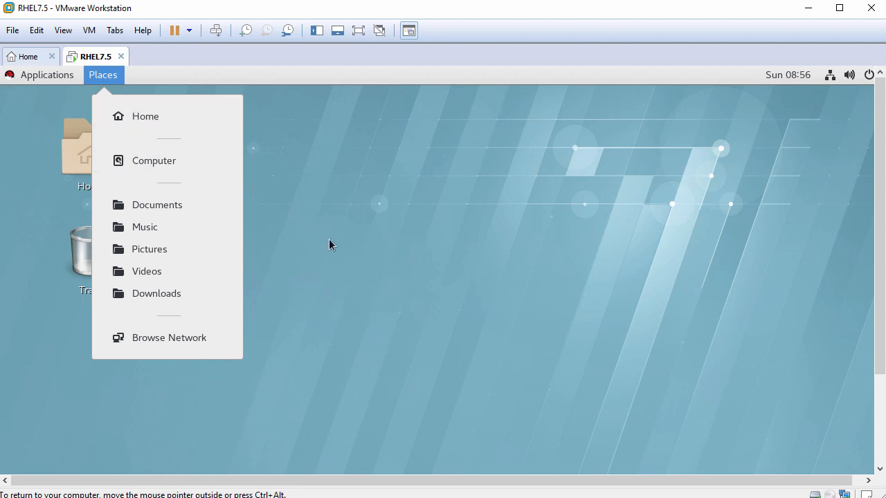
left_click(387, 274)
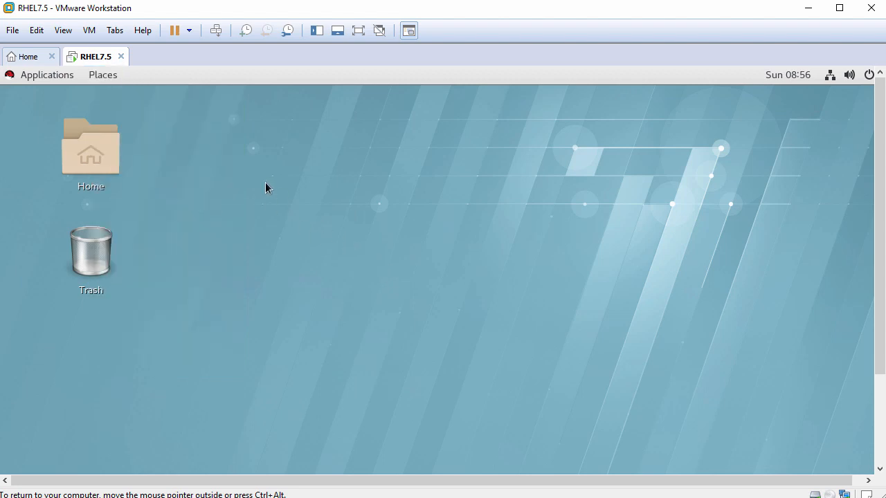
left_click(72, 34)
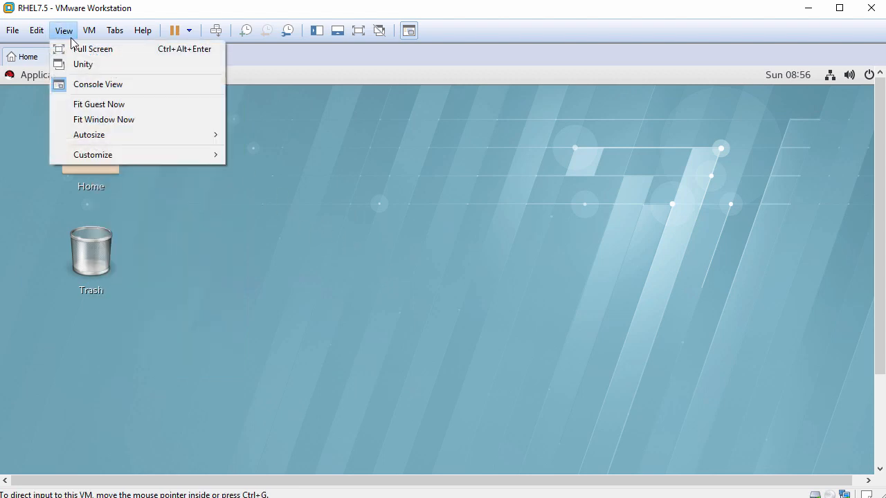
left_click(126, 104)
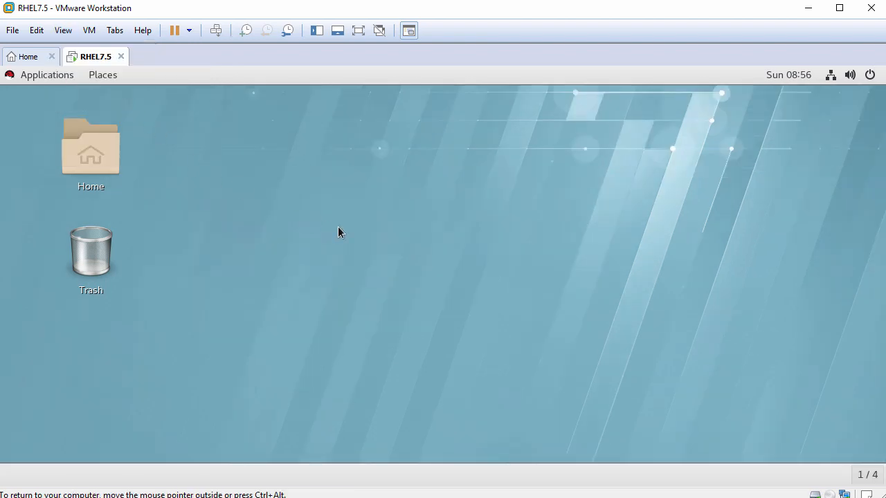
- Paste FileFromHost.txt from the host into the guest's Home folder
double_click(95, 137)
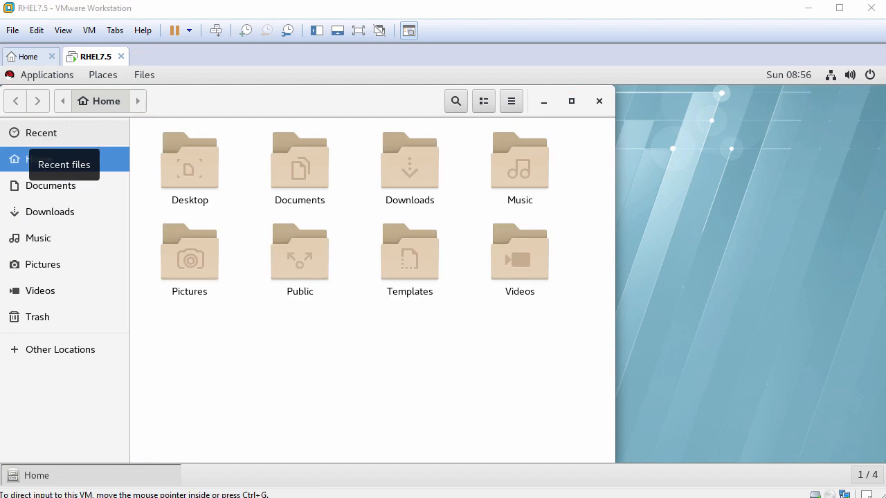
right_click(361, 328)
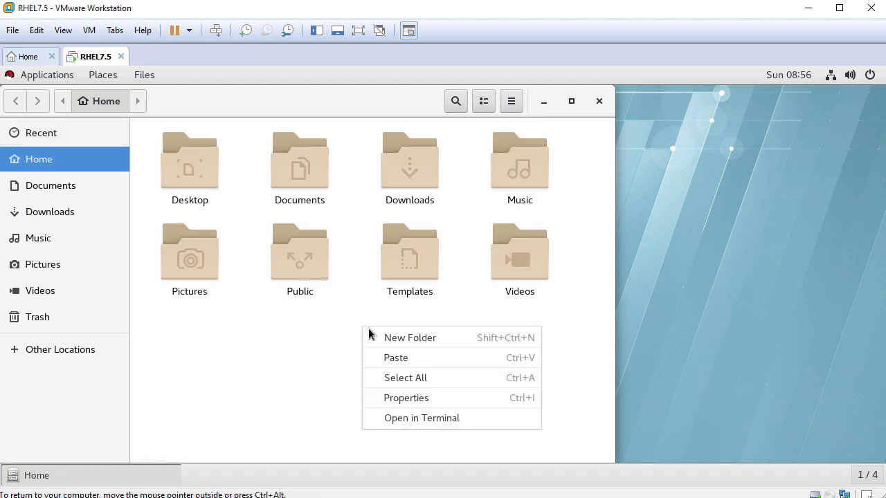
left_click(409, 359)
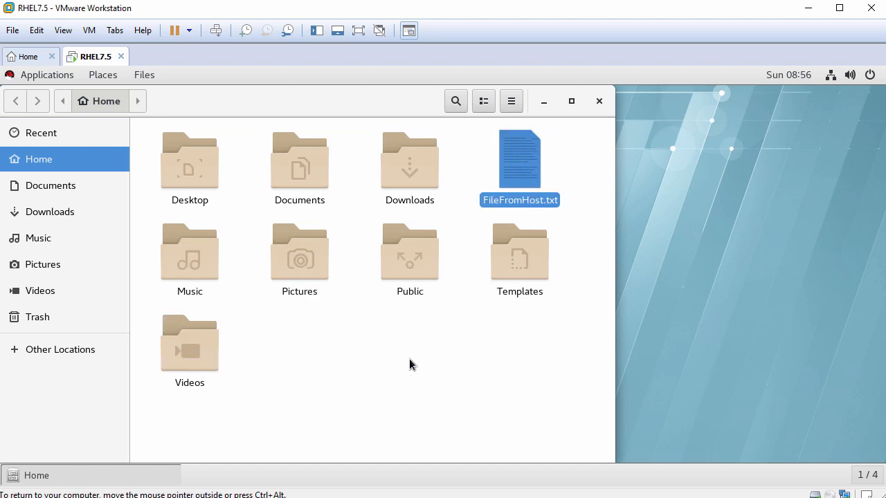
left_click(473, 215)
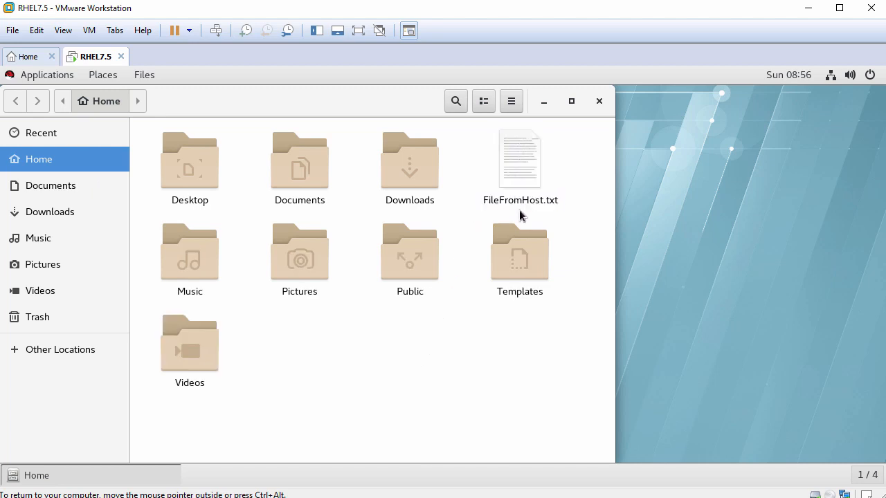
- Open FileFromHost.txt in gedit and paste the host clipboard sentence into it
double_click(522, 164)
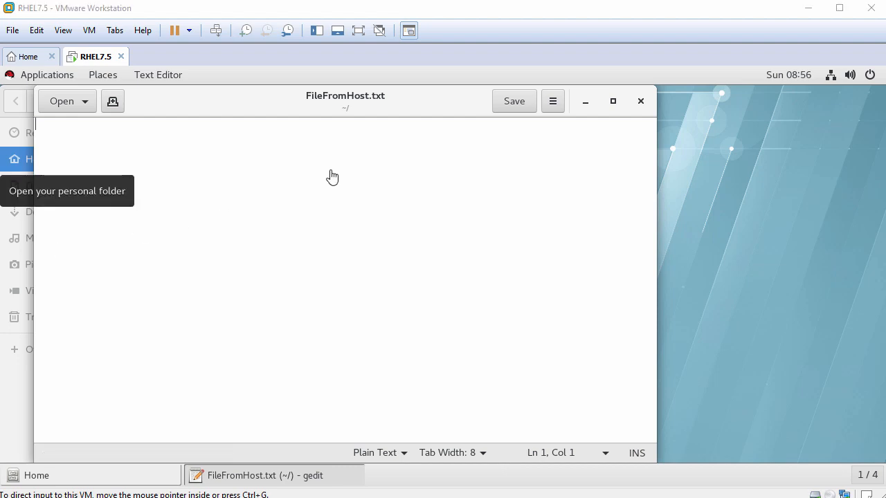
right_click(360, 170)
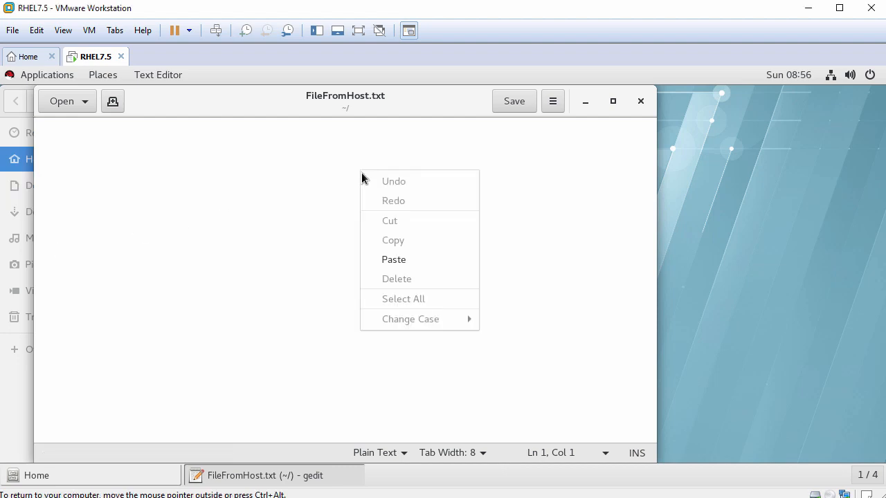
left_click(398, 265)
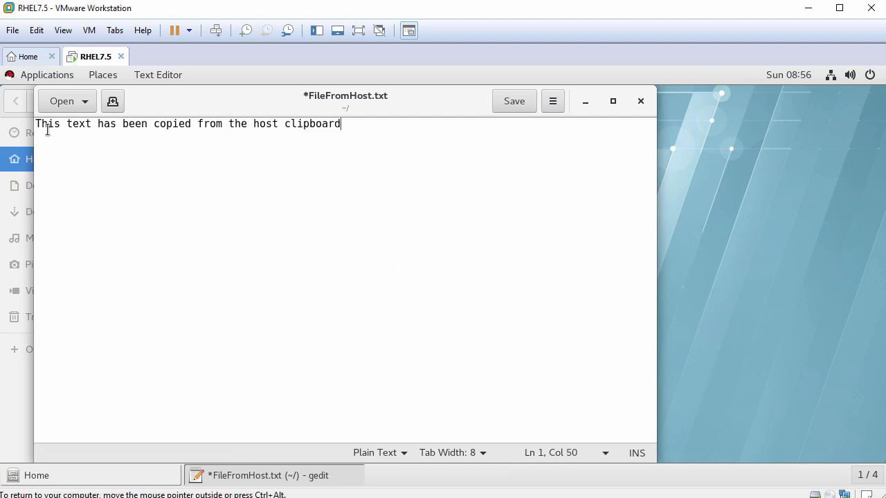
left_click_drag(36, 123, 362, 136)
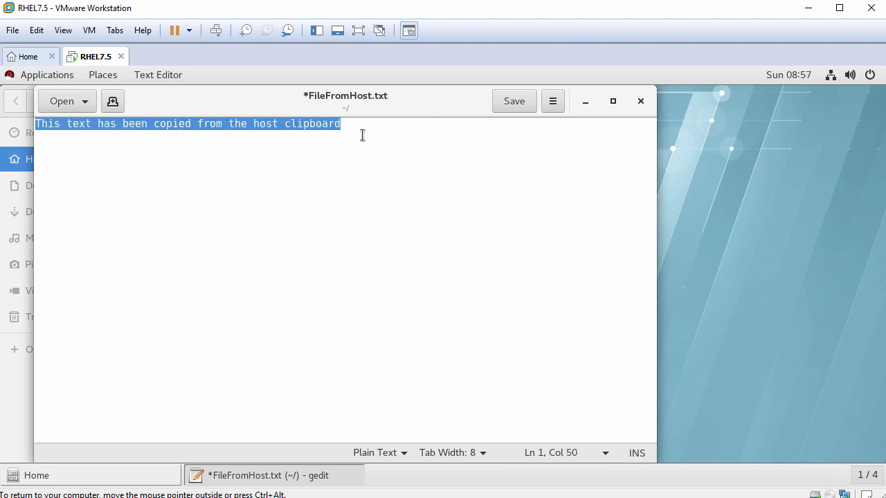
left_click(385, 133)
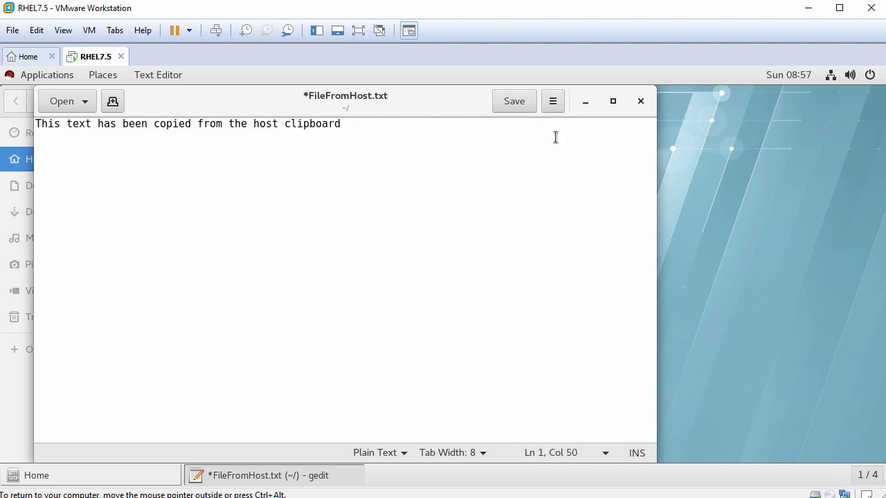
- Close gedit without saving, then close the Home folder window
left_click(644, 102)
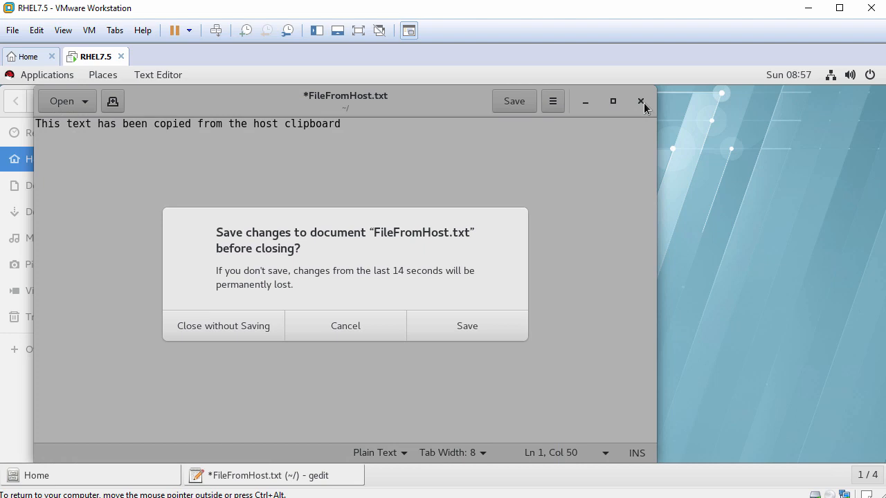
left_click(243, 331)
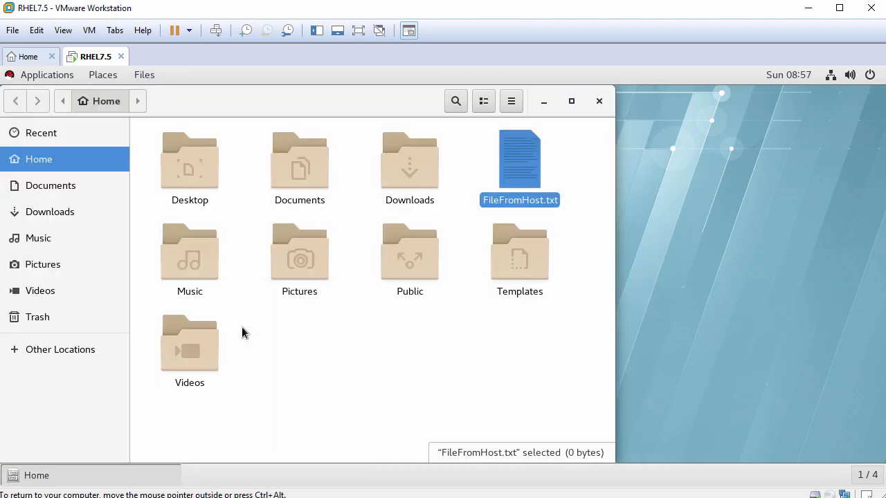
left_click(598, 103)
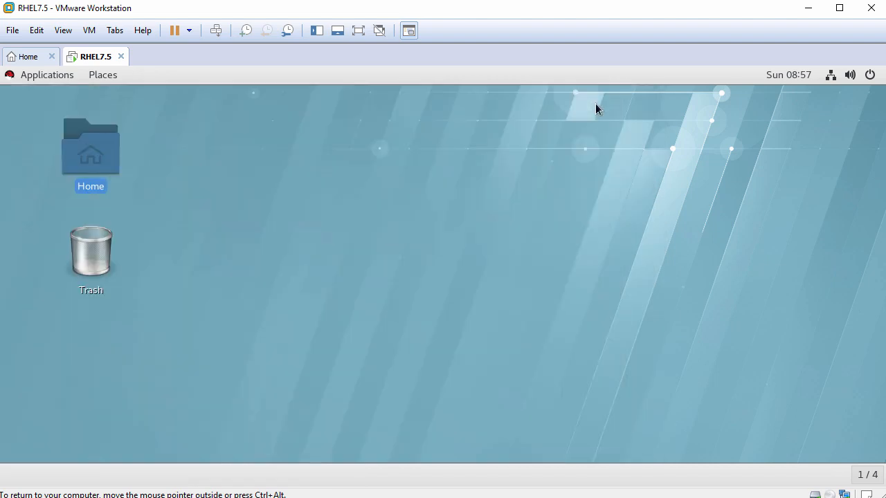
- Open a terminal from the desktop, enlarge its font, and reposition and widen the window
right_click(277, 118)
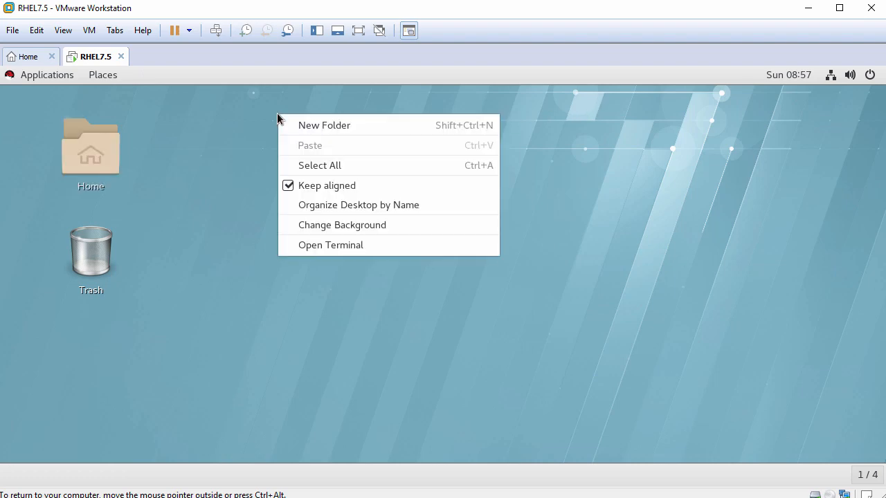
left_click(331, 246)
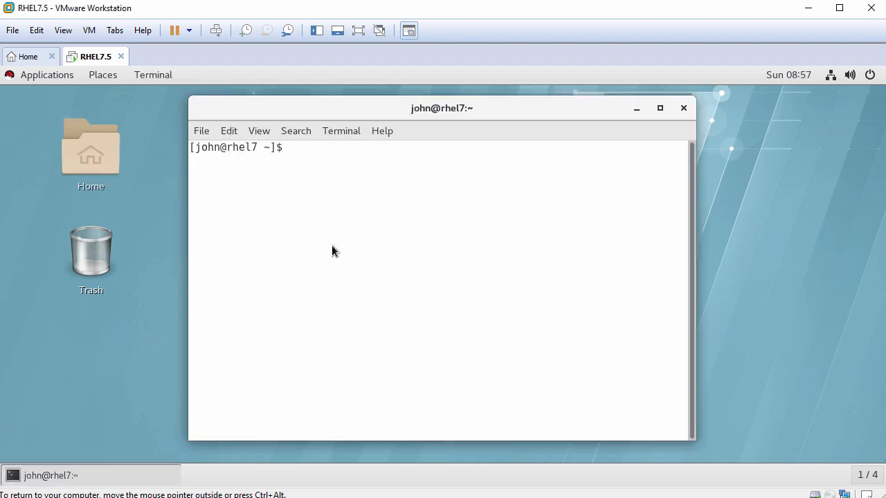
key("ctrl+plus")
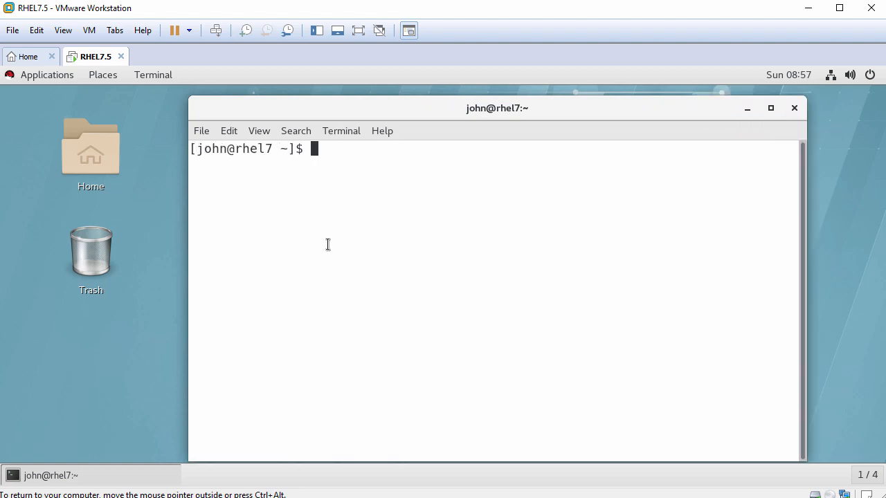
left_click_drag(389, 108, 289, 104)
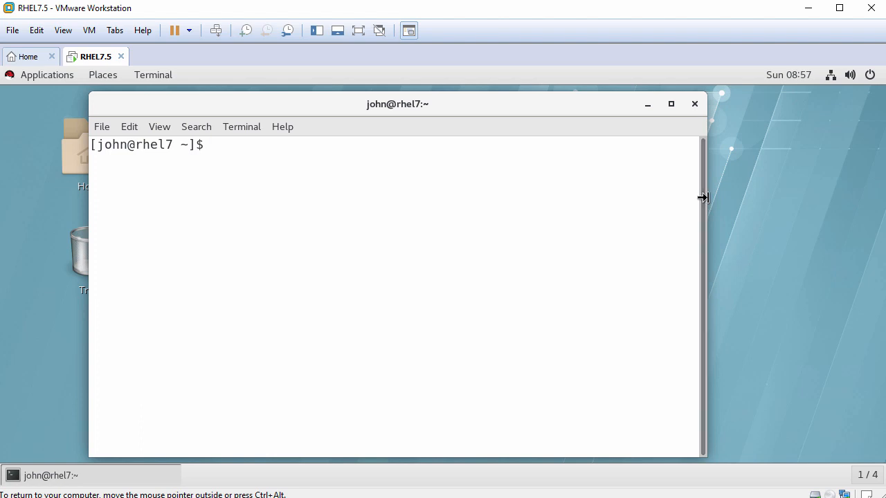
left_click_drag(703, 198, 836, 204)
- Run hostnamectl and cat /etc/redhat-release to confirm the system is RHEL 7.5
key("Return")
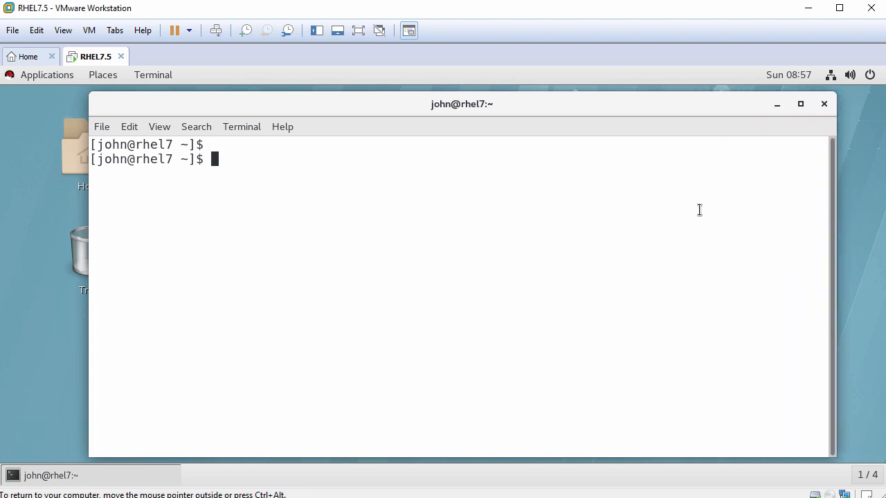
type("hostnamectl")
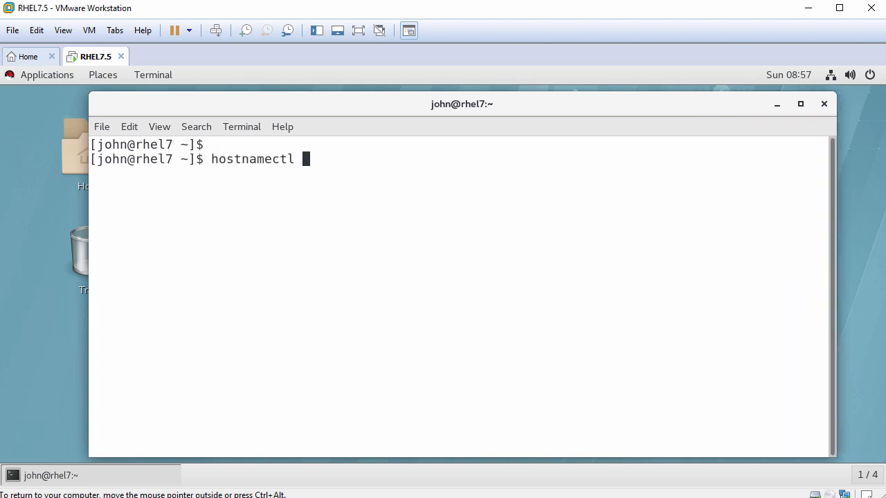
key("Return")
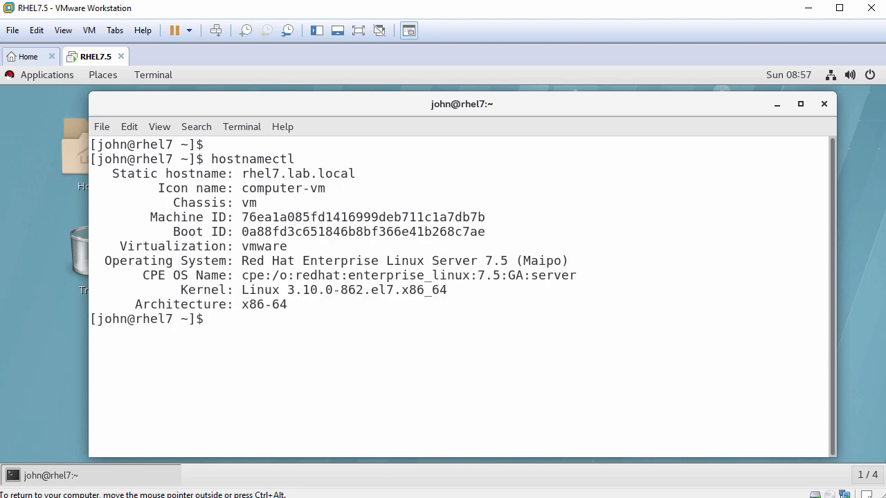
key("Return")
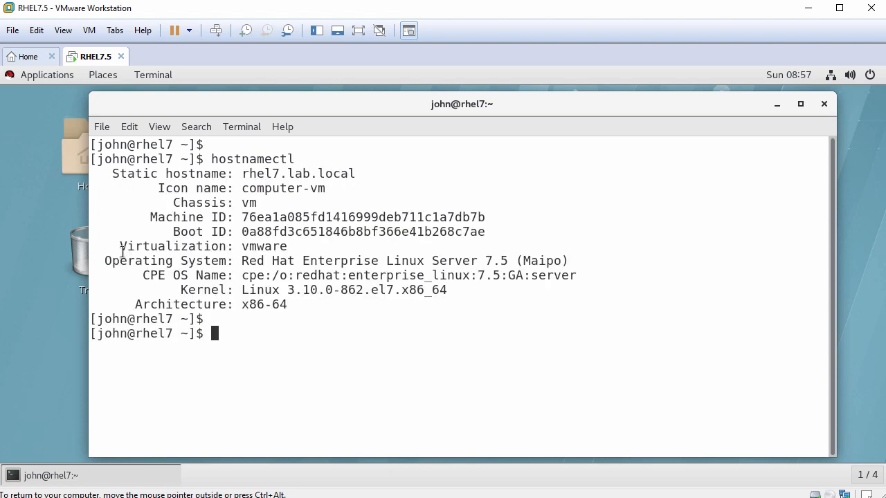
left_click_drag(106, 261, 568, 262)
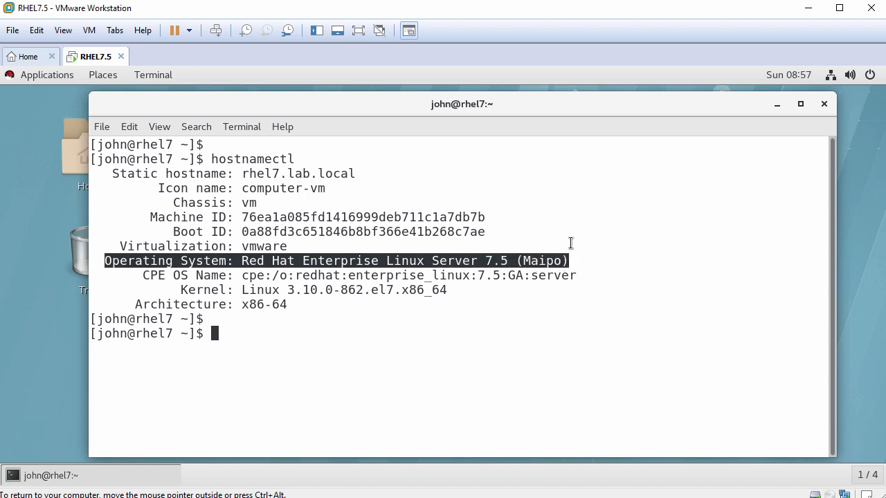
type("cat /etc/red")
key("Tab")
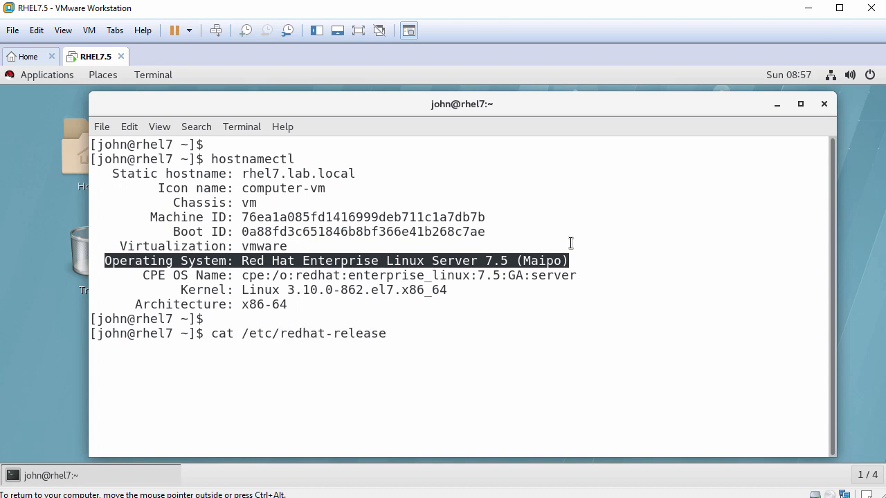
key("Return")
key("Return")
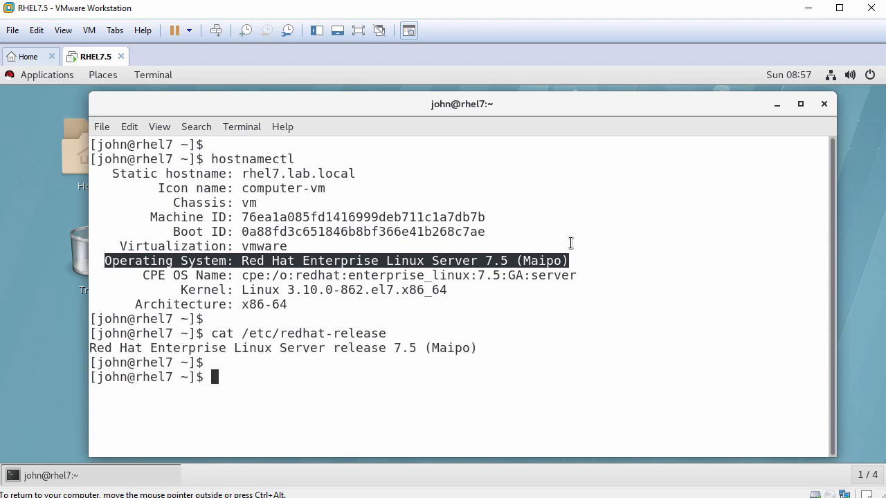
- Run systemctl status vmtoolsd.service and confirm the service is active and running
type("systemctl sta")
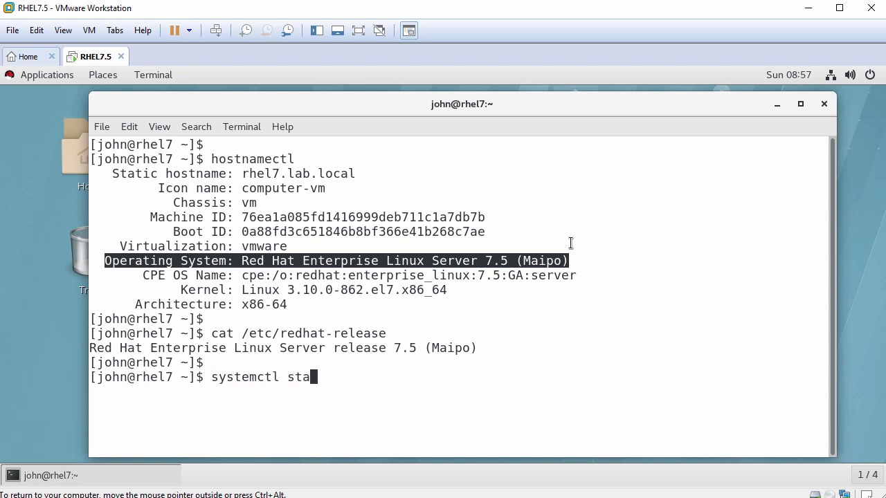
type("tus vmtool")
key("Tab")
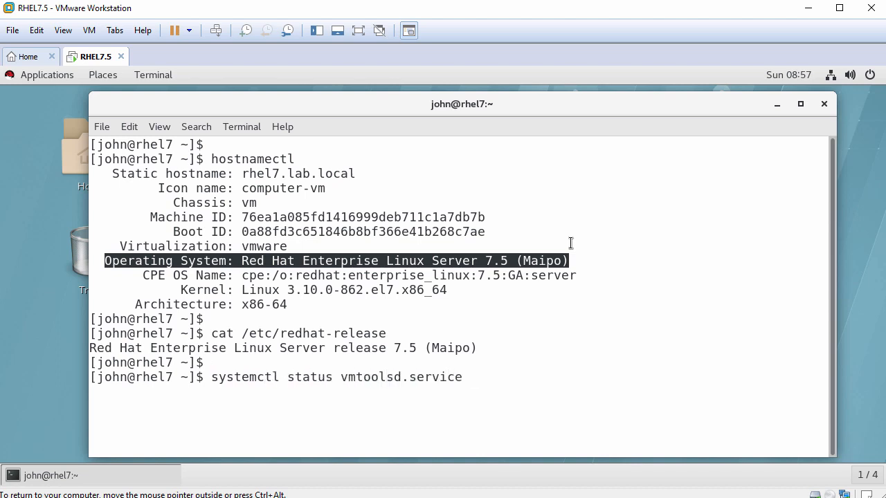
key("Return")
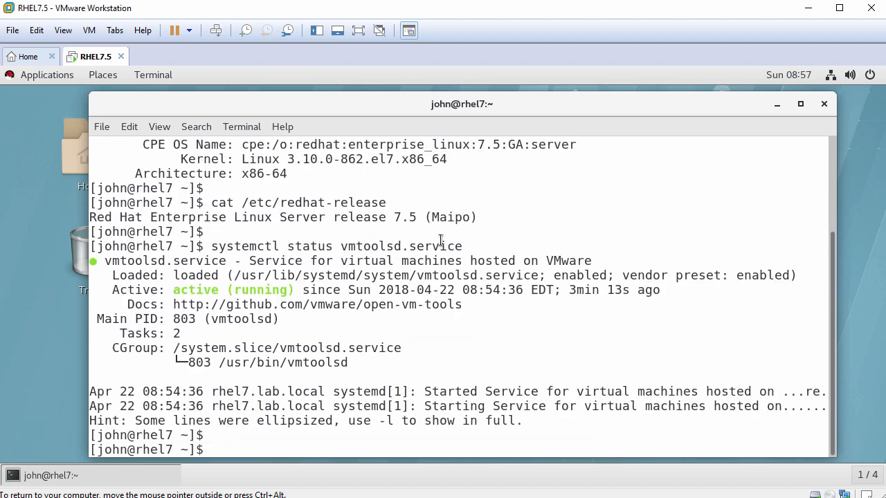
left_click_drag(110, 290, 293, 295)
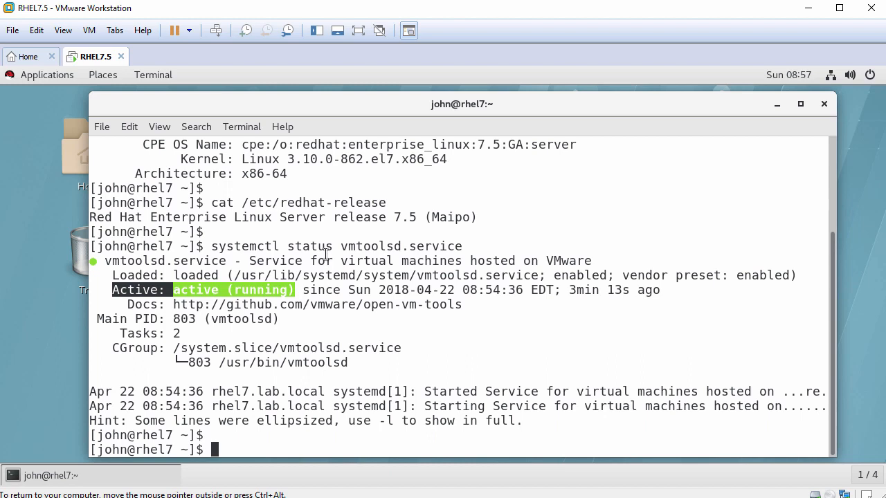
type("ping -c 3")
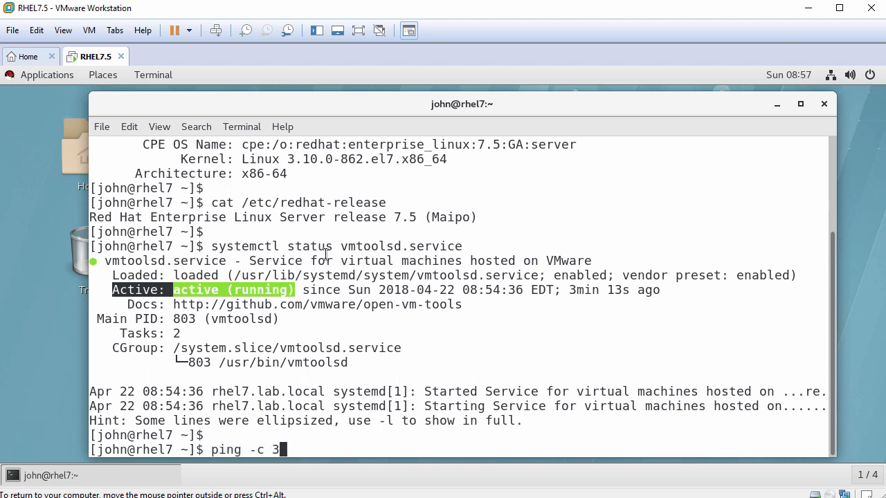
type(" www.google.com")
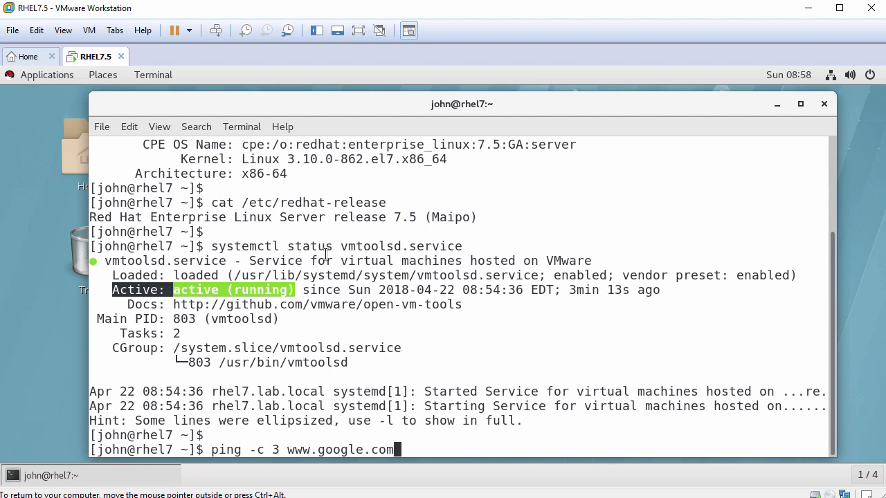
key("Return")
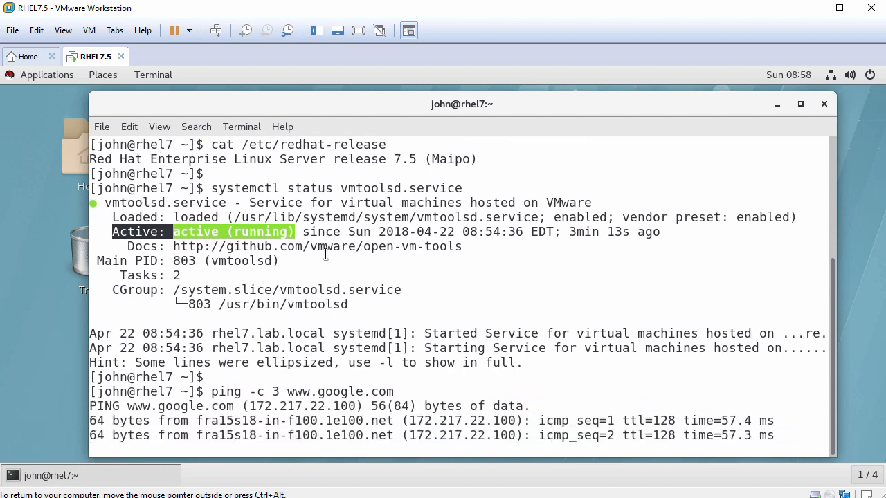
key("Return")
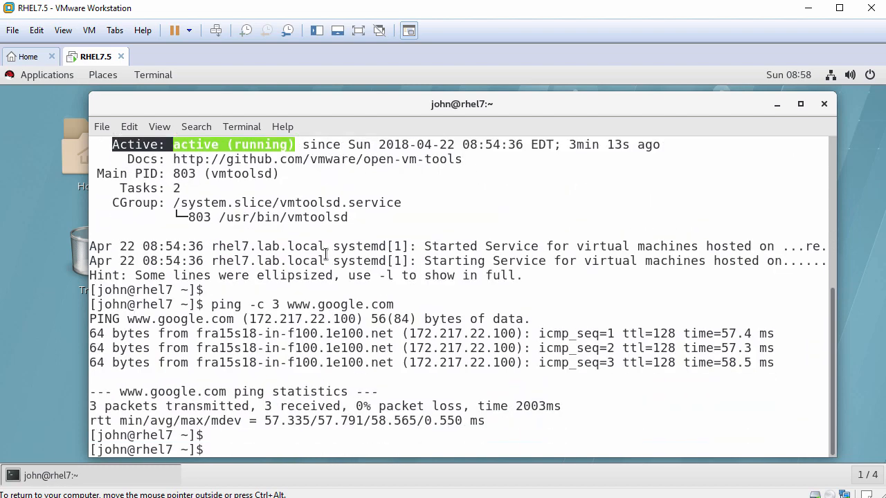
left_click(824, 104)
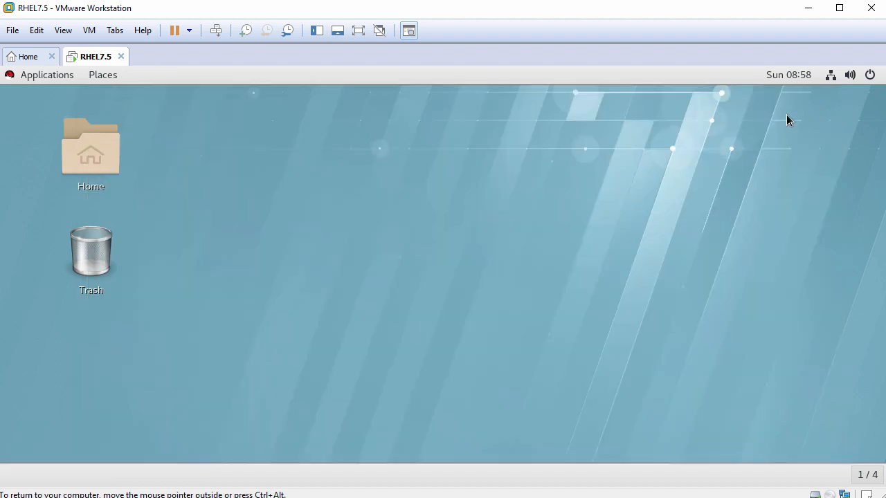
- Set the dark-blue Red Hat Enterprise Linux wallpaper as the desktop background and close Settings
right_click(322, 117)
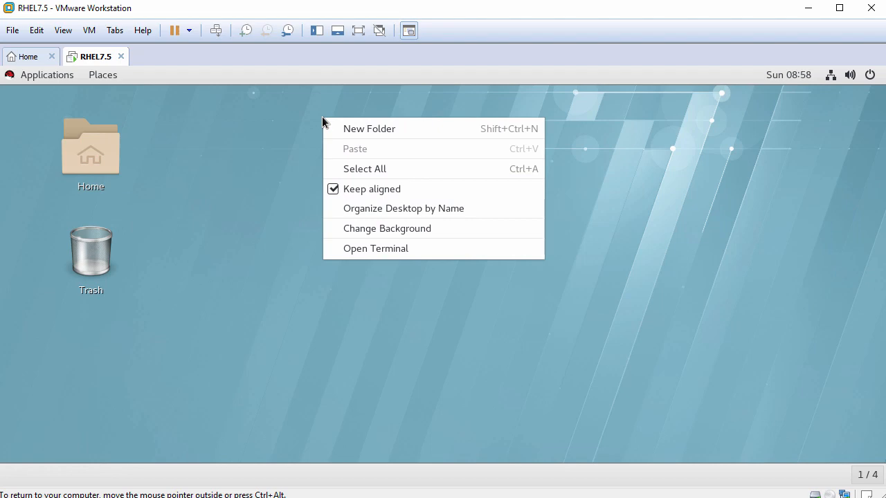
left_click(358, 229)
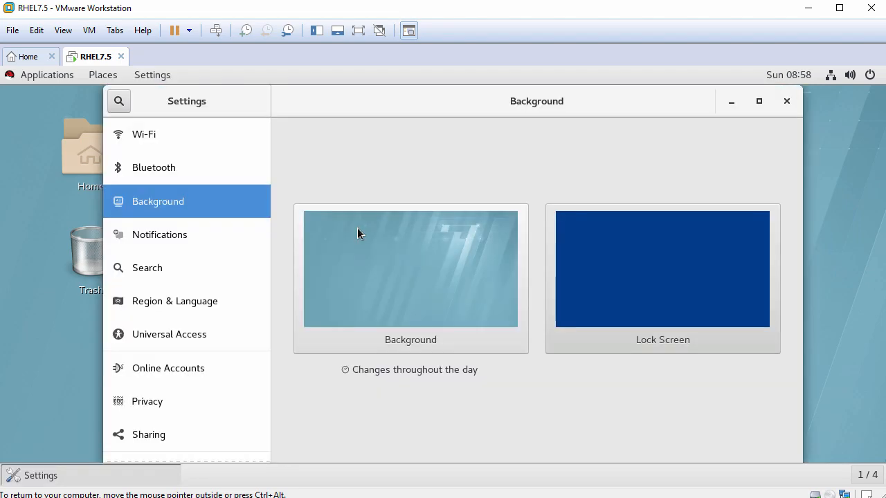
left_click(411, 275)
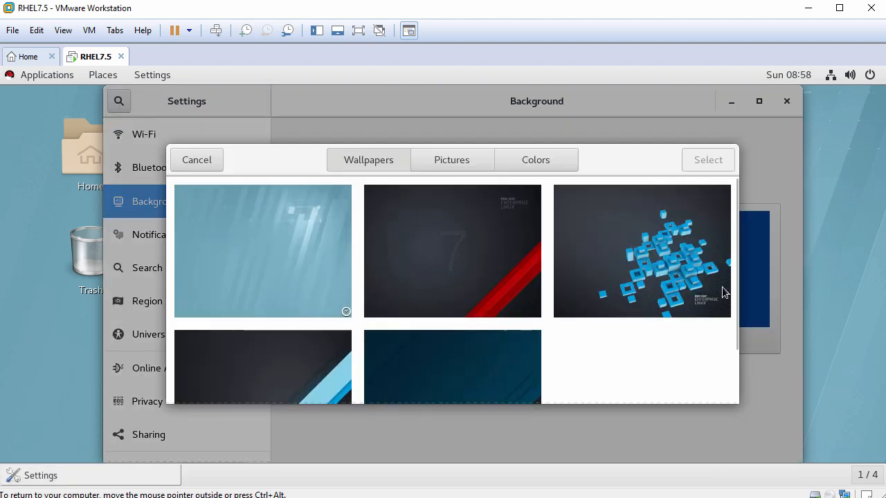
scroll(734, 276, "down", 2)
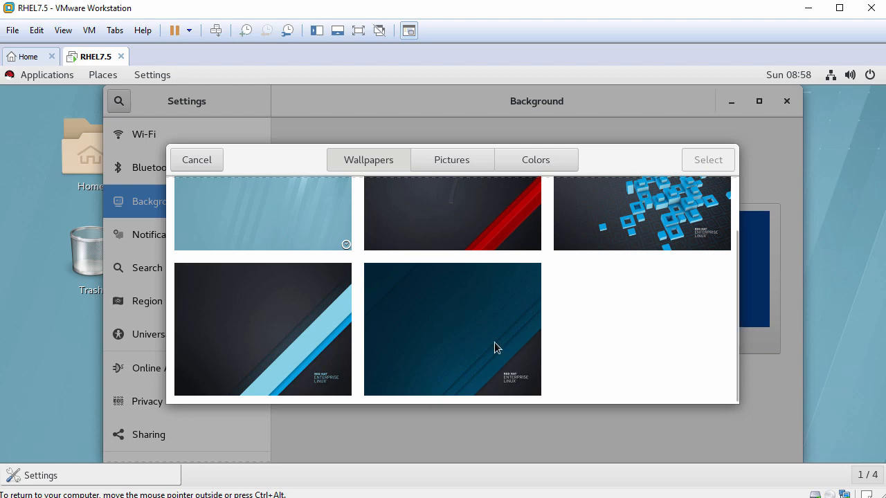
left_click(472, 339)
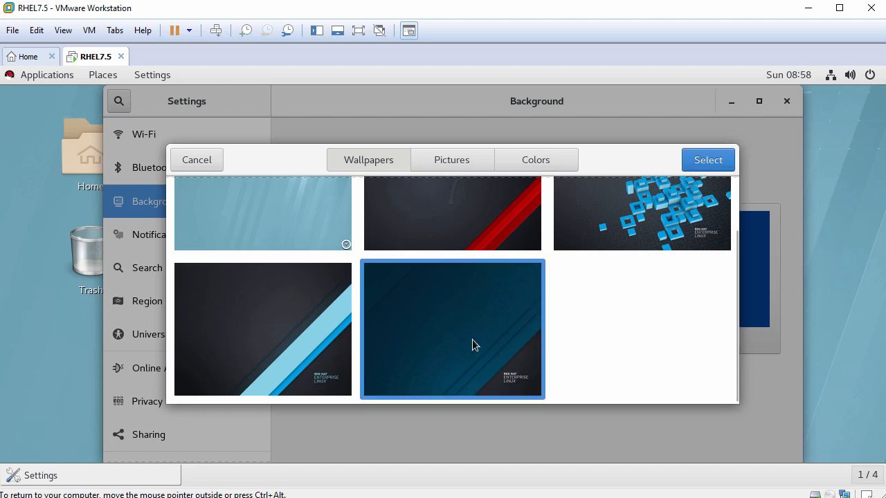
left_click(710, 163)
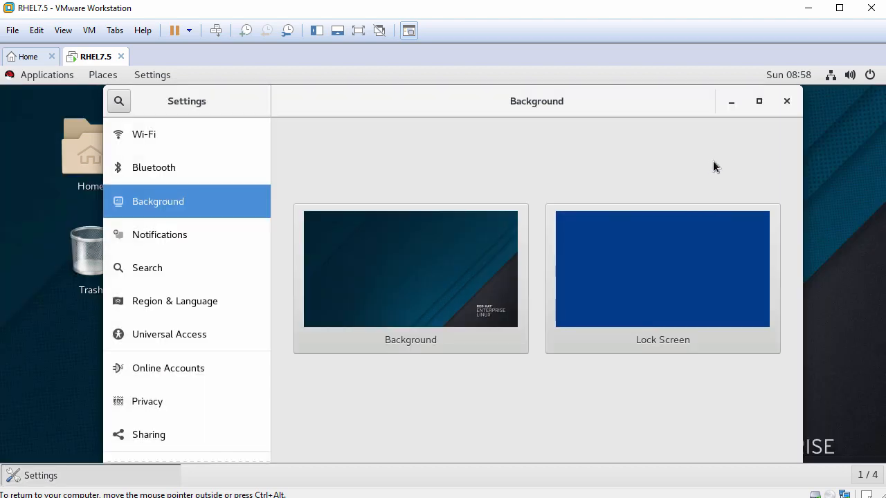
left_click(787, 103)
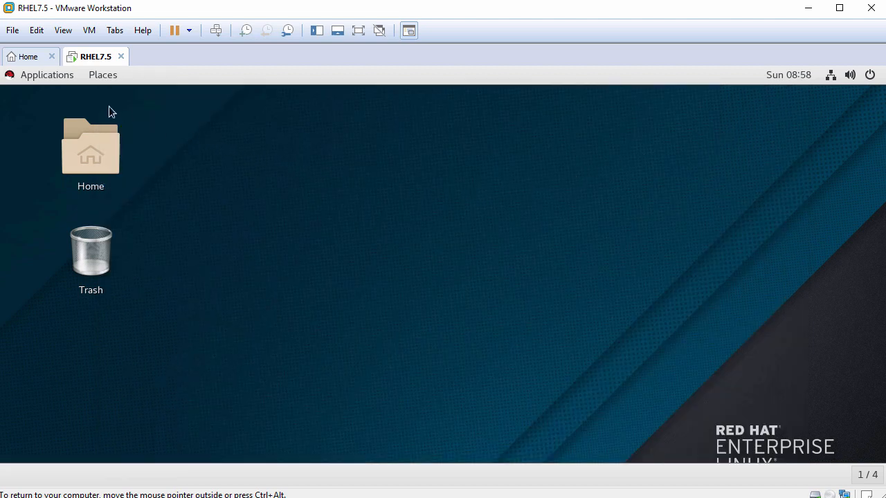
left_click(41, 75)
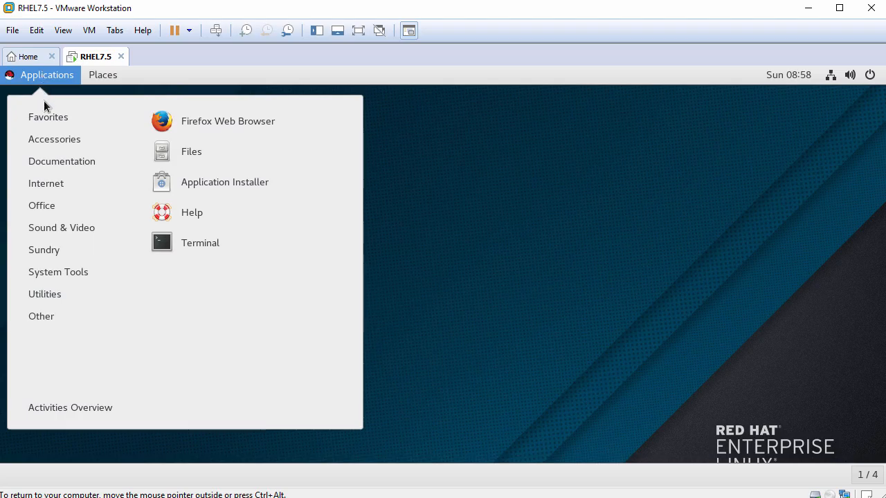
mouse_move(45, 141)
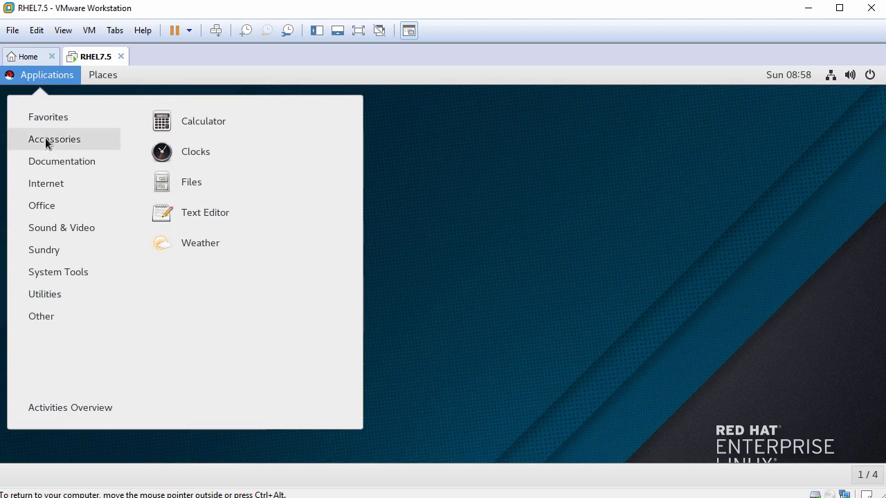
mouse_move(45, 185)
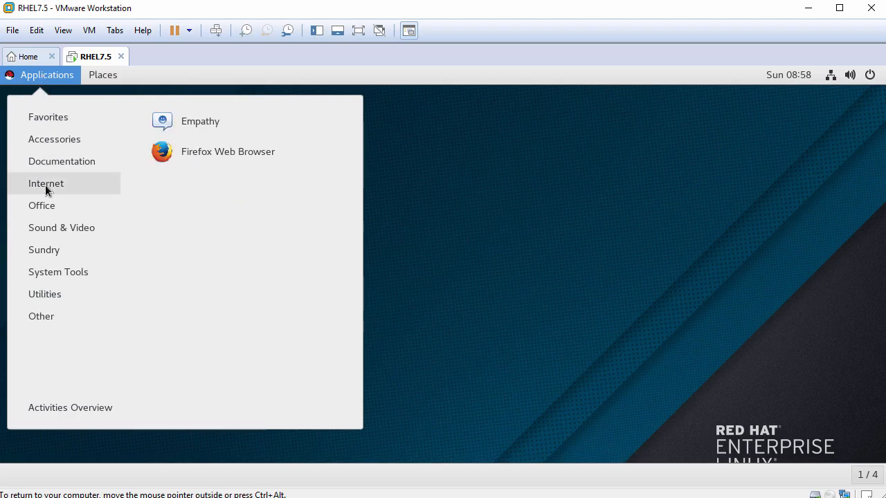
mouse_move(49, 205)
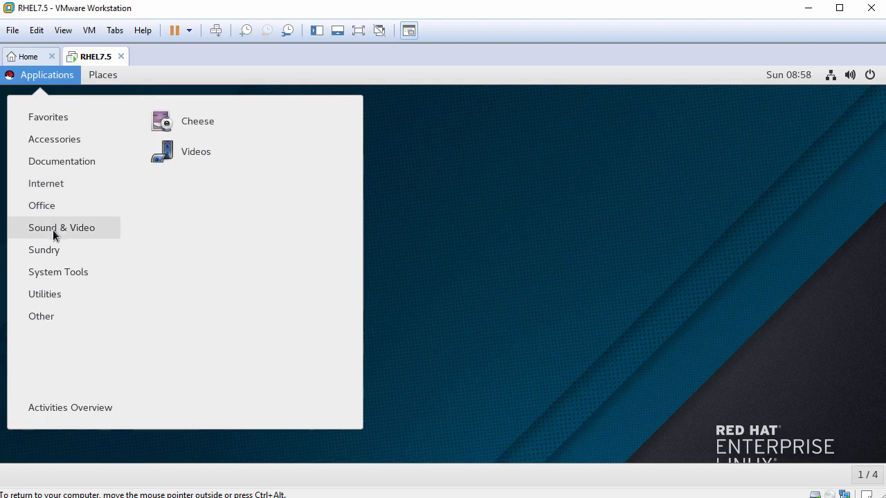
mouse_move(53, 255)
mouse_move(54, 272)
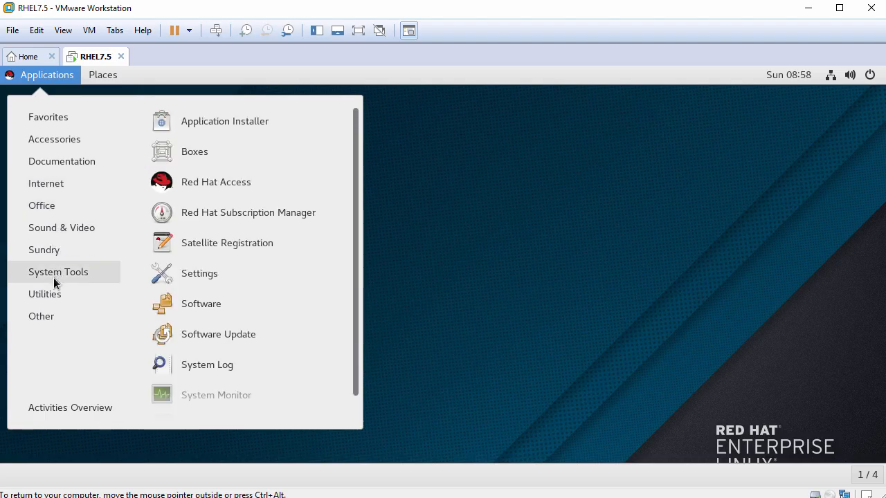
mouse_move(54, 299)
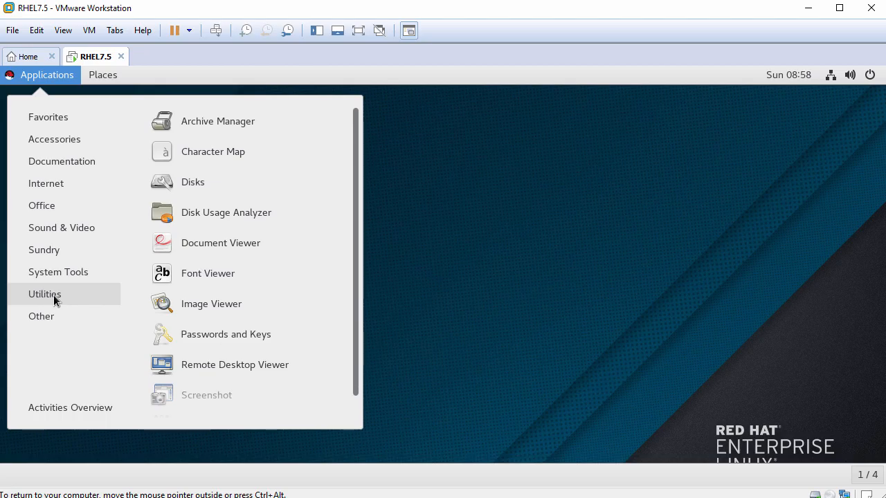
mouse_move(49, 321)
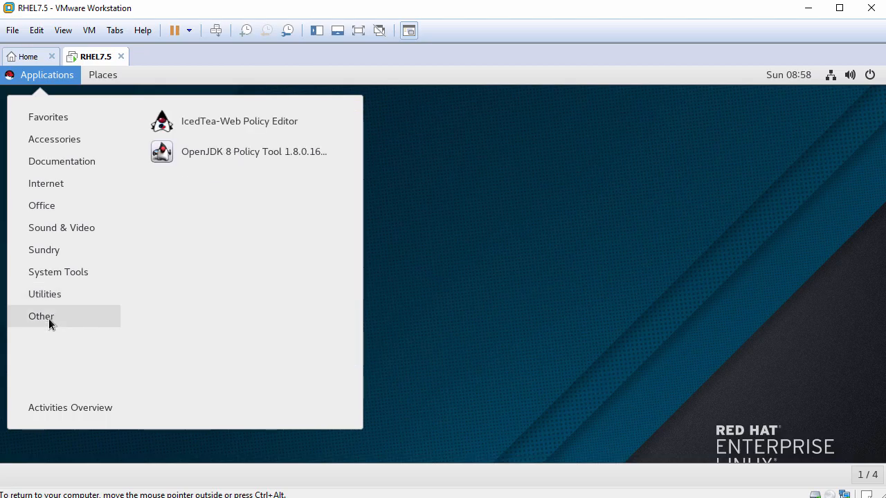
mouse_move(115, 76)
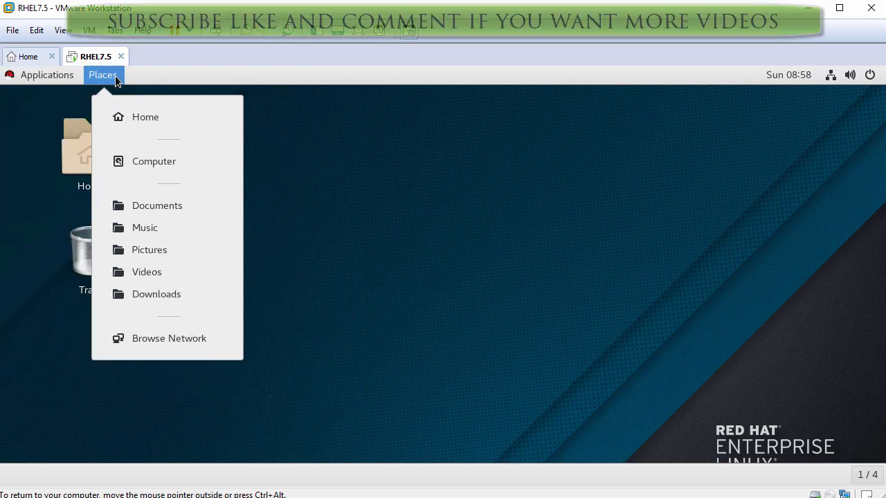
left_click(490, 234)
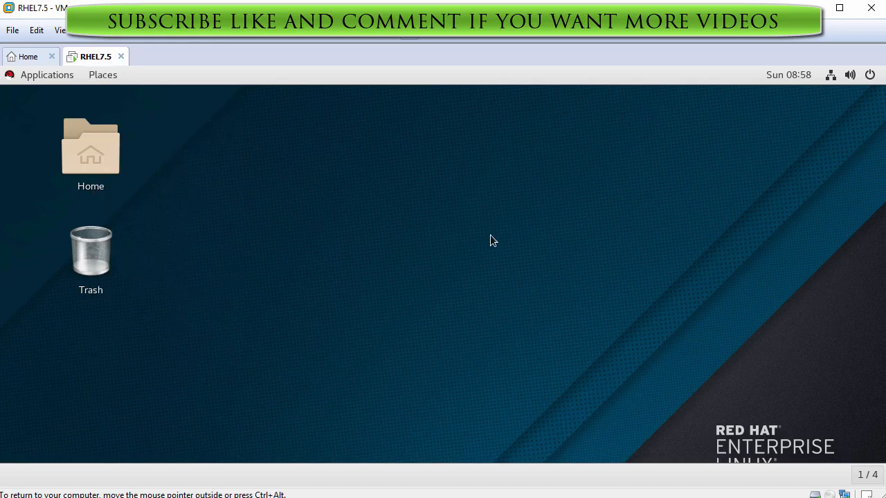
- Check the calendar and the status menu's Wired Connected, VPN and user rows, then launch Settings
left_click(807, 76)
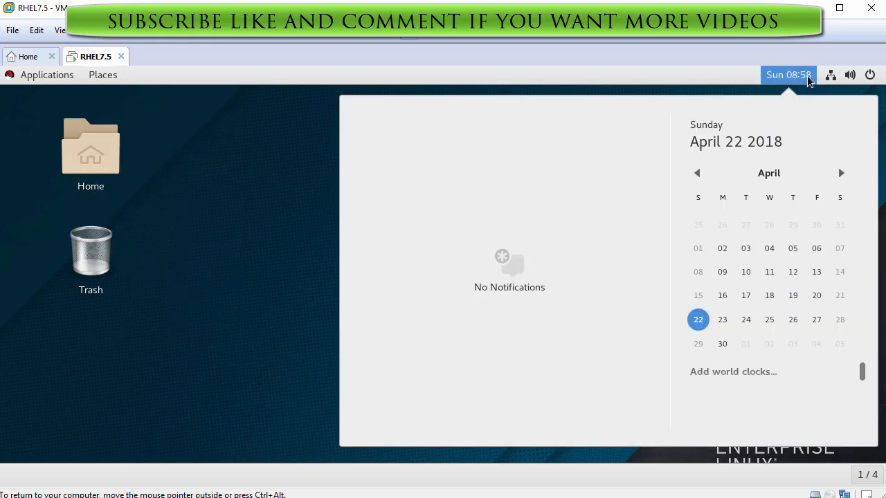
left_click(829, 78)
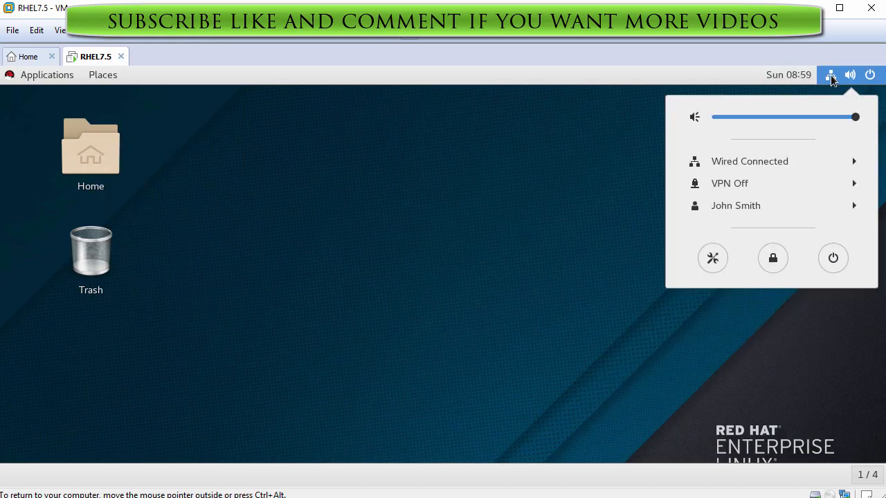
left_click(766, 166)
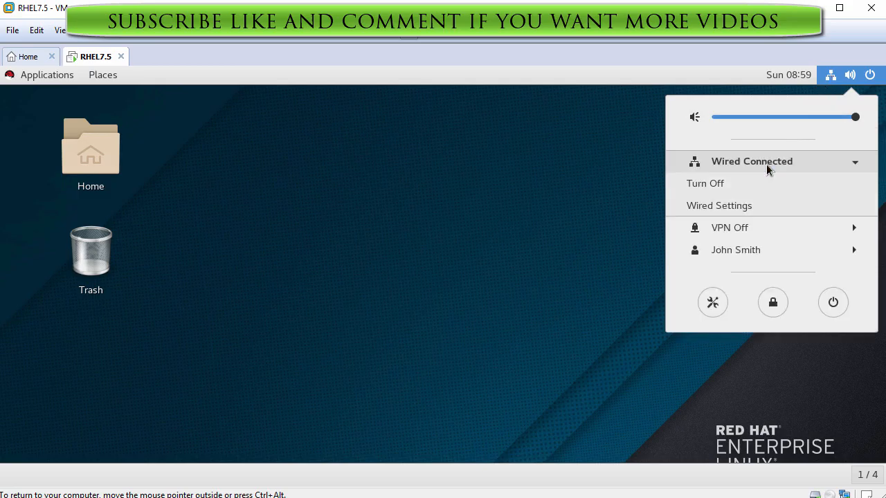
left_click(766, 165)
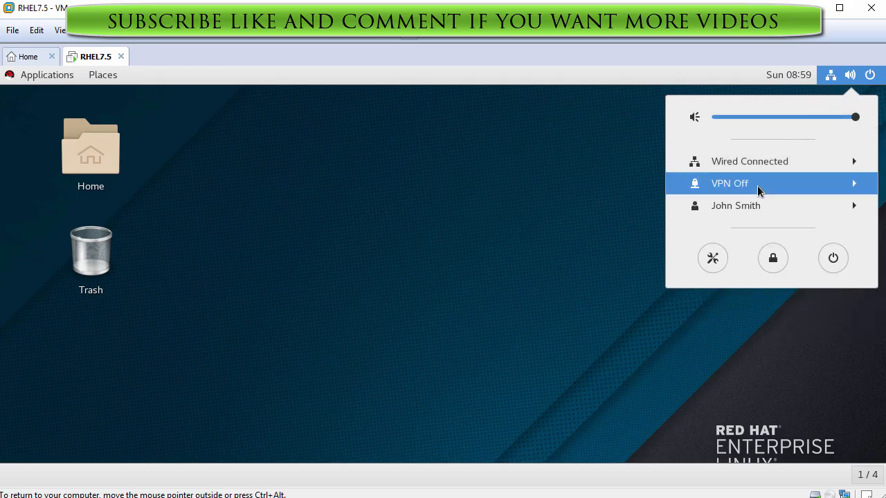
left_click(758, 188)
left_click(757, 187)
left_click(755, 206)
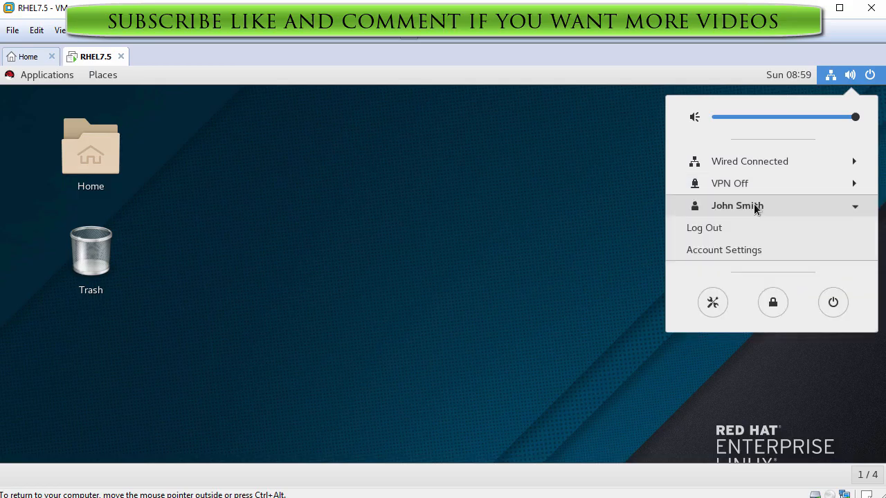
left_click(755, 207)
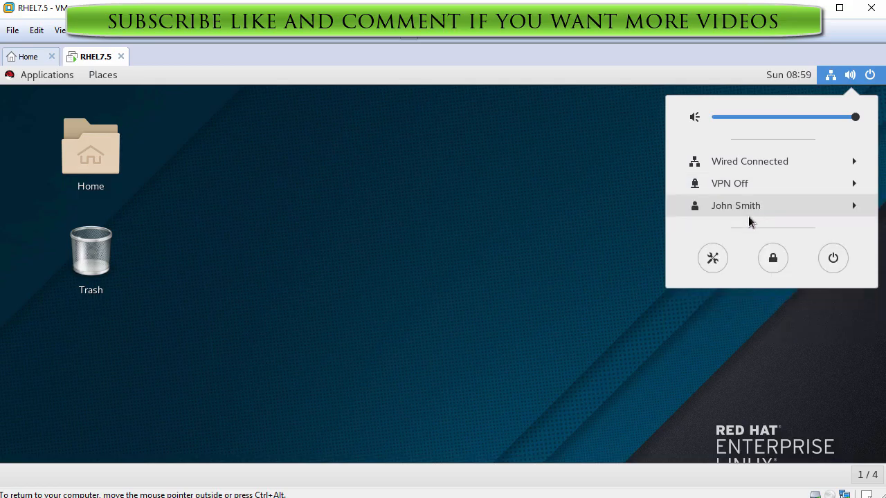
left_click(712, 259)
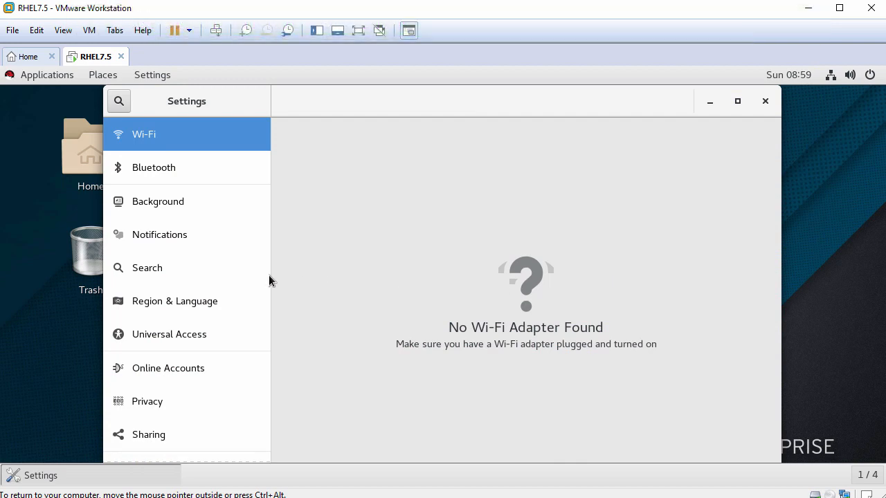
- View the About details showing Red Hat Enterprise Linux Server 7.5, then close Settings
scroll(265, 274, "down", 3)
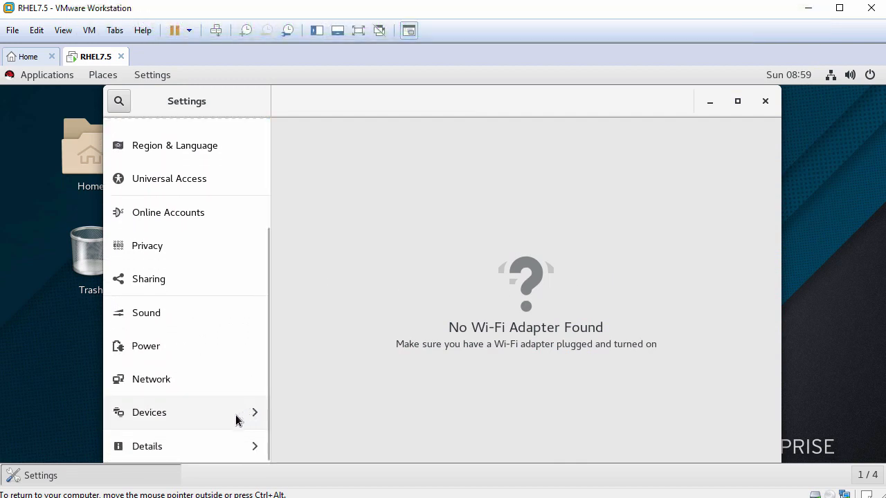
left_click(153, 442)
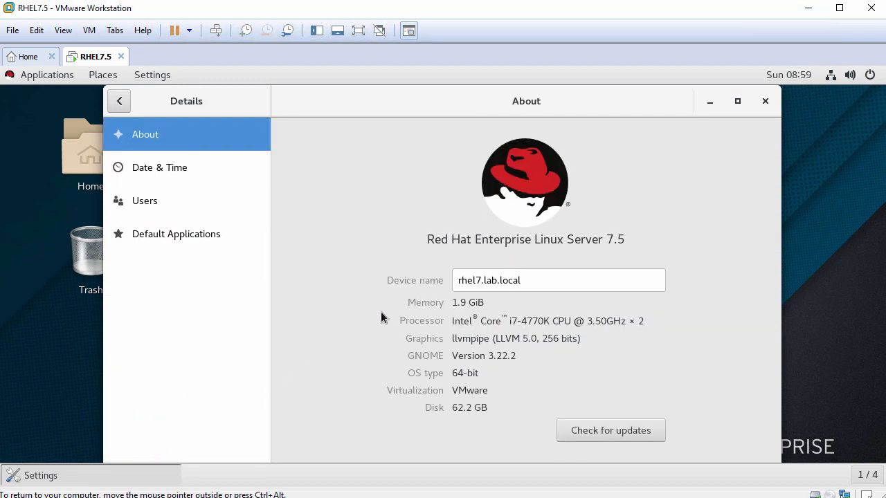
left_click_drag(427, 240, 631, 238)
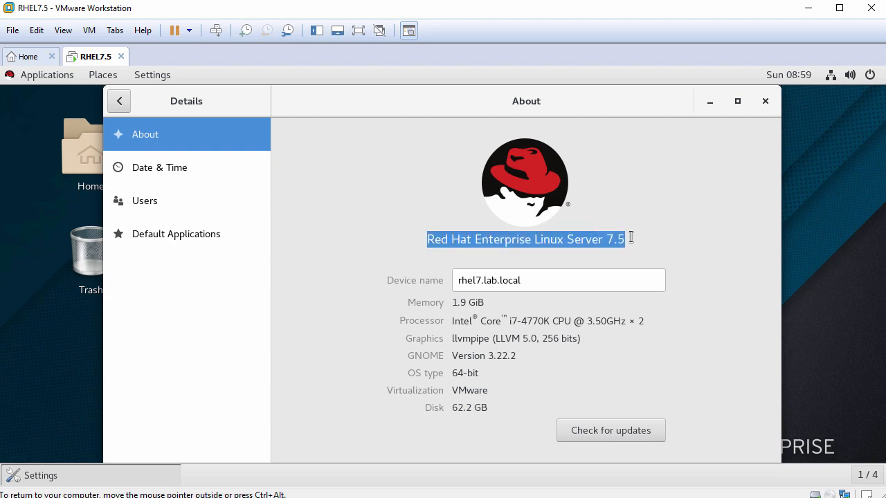
left_click(764, 102)
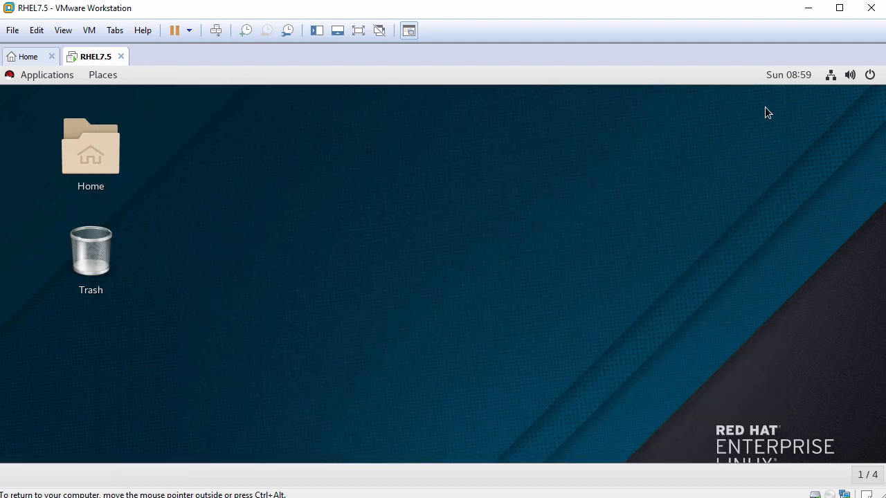
- Open and close the system status menu, then release input from the VM with Ctrl+Alt
left_click(870, 76)
left_click(870, 76)
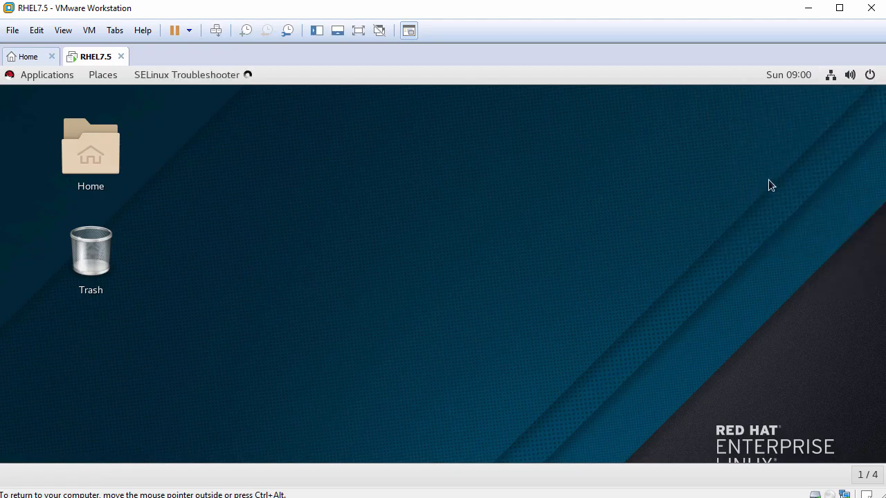
key("ctrl+alt")
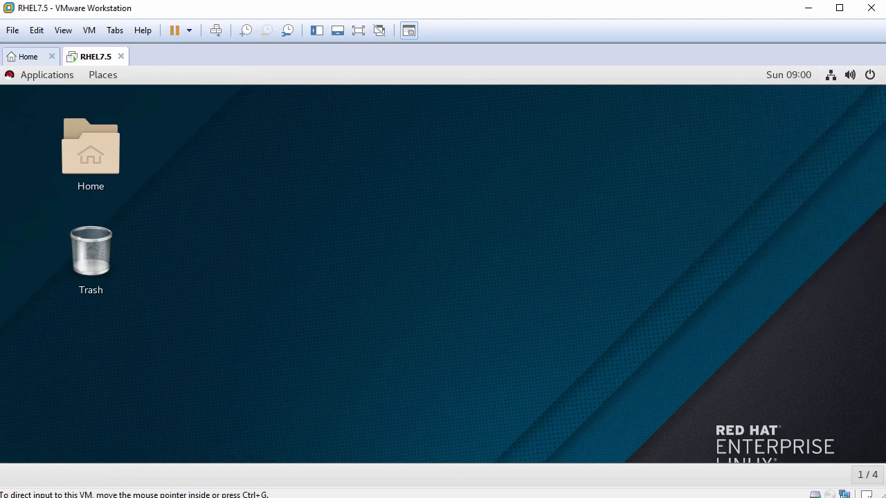